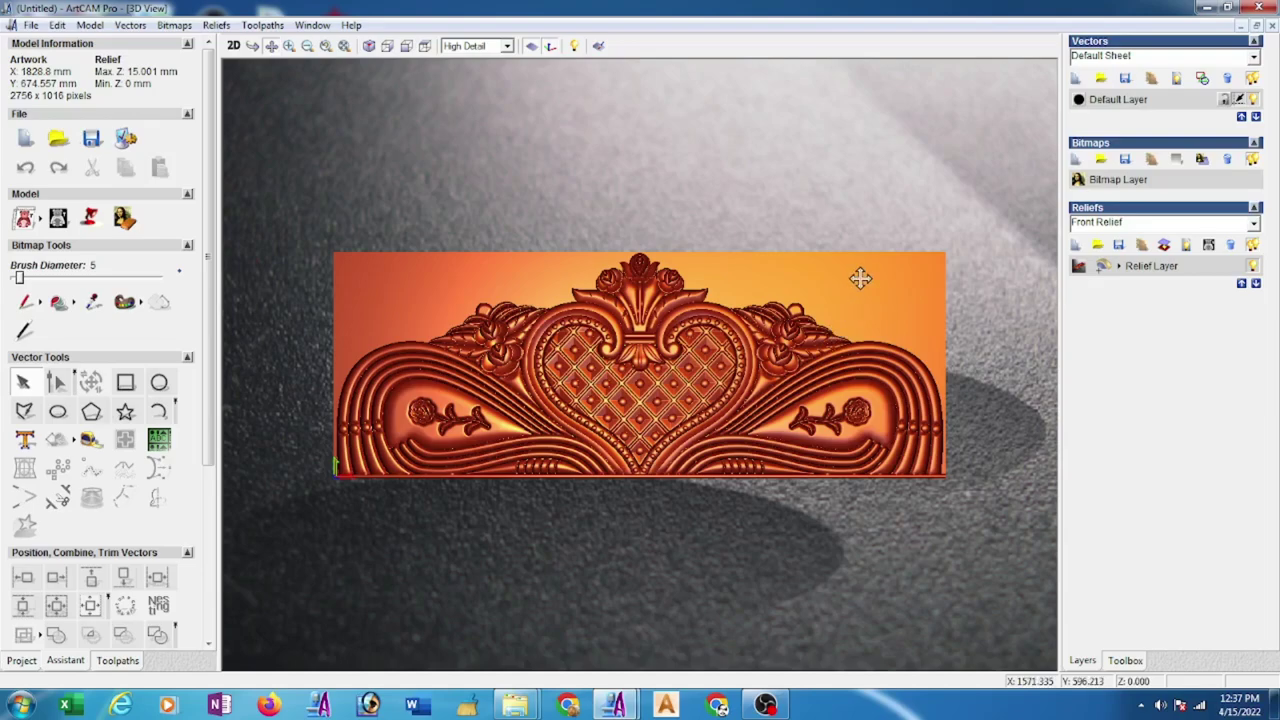
Step: Bring forward the second ArtCAM Pro window showing the Assistant start page
click(616, 705)
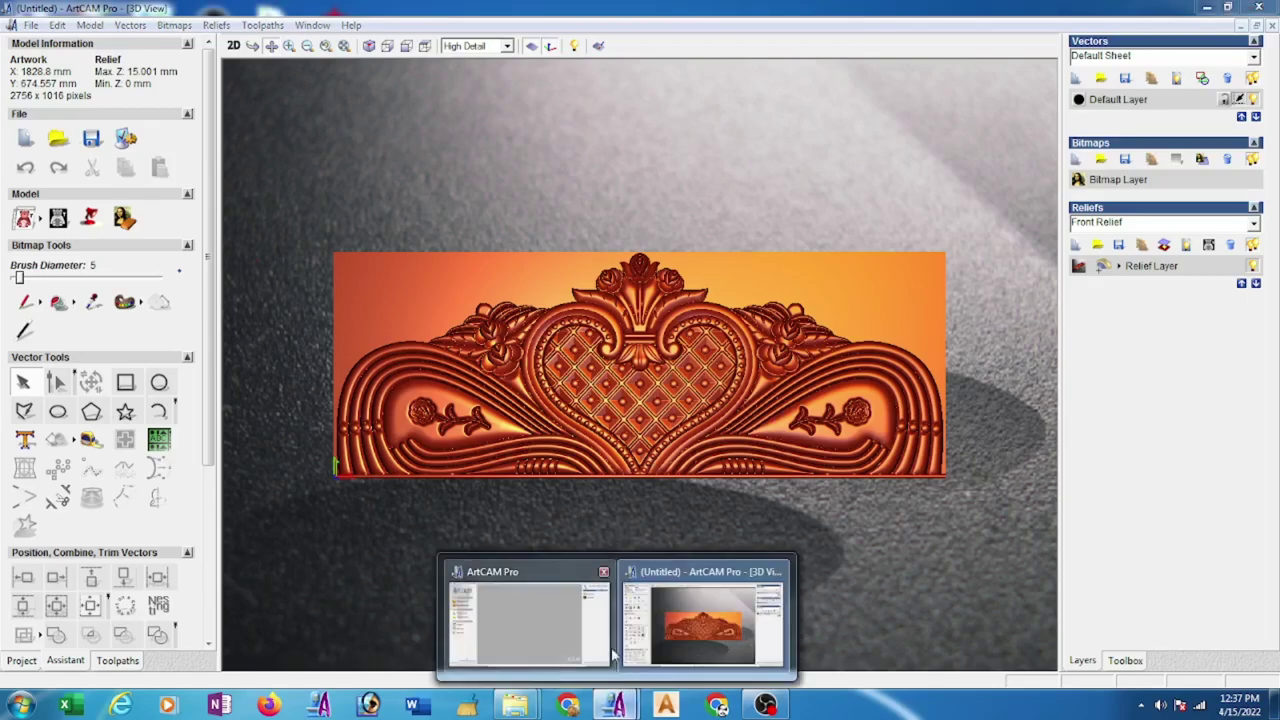
click(558, 638)
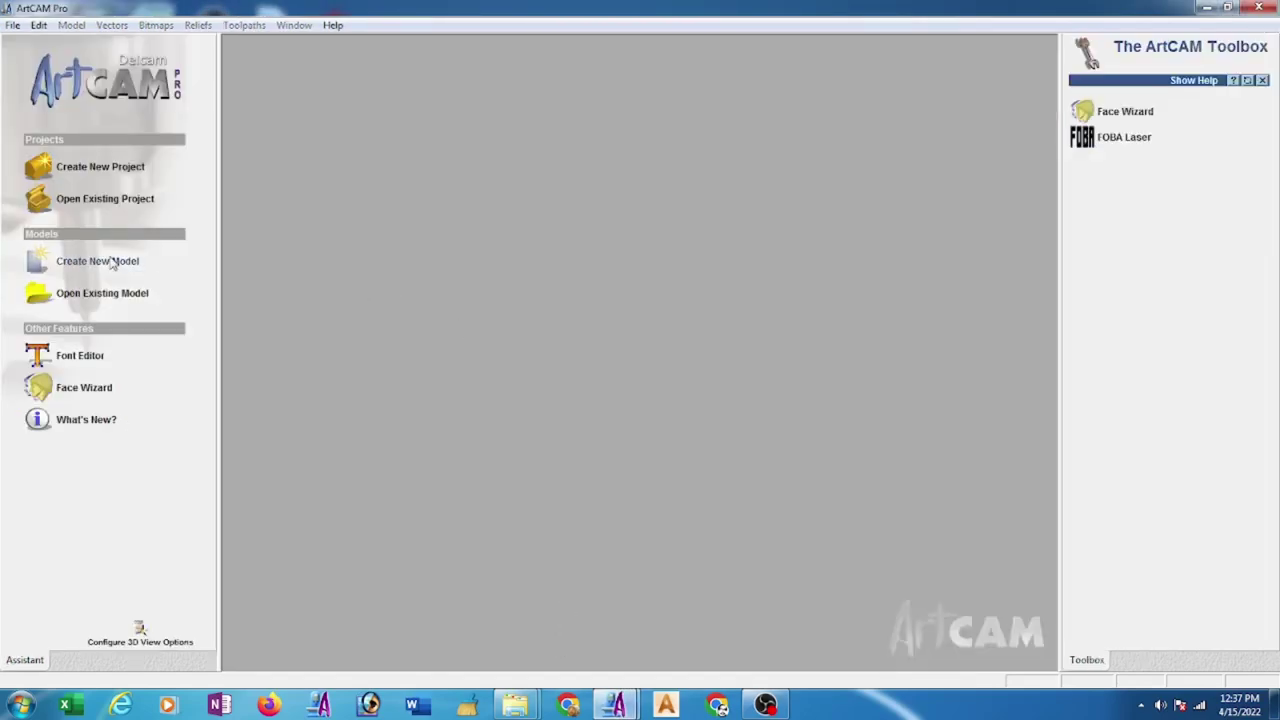
Step: Create a new 72 × 31 inch model (1828.8 × 787.4 mm) and maximize its 2D view
click(112, 262)
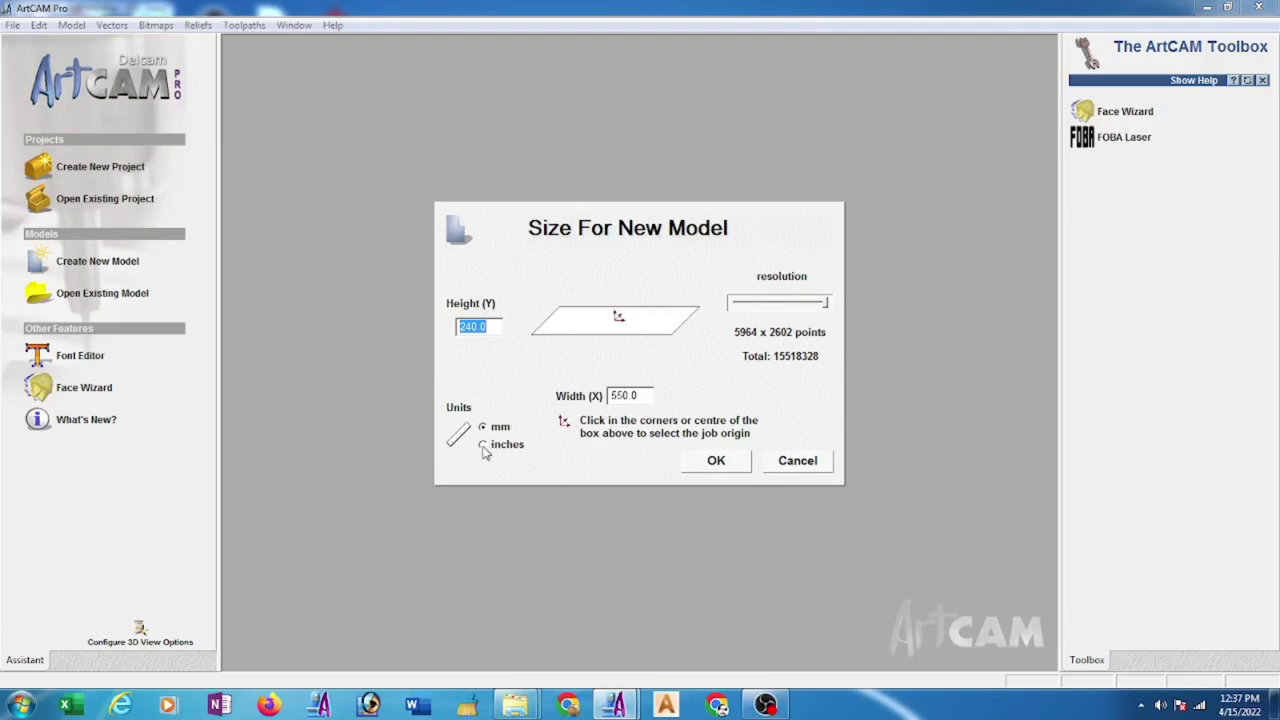
click(483, 445)
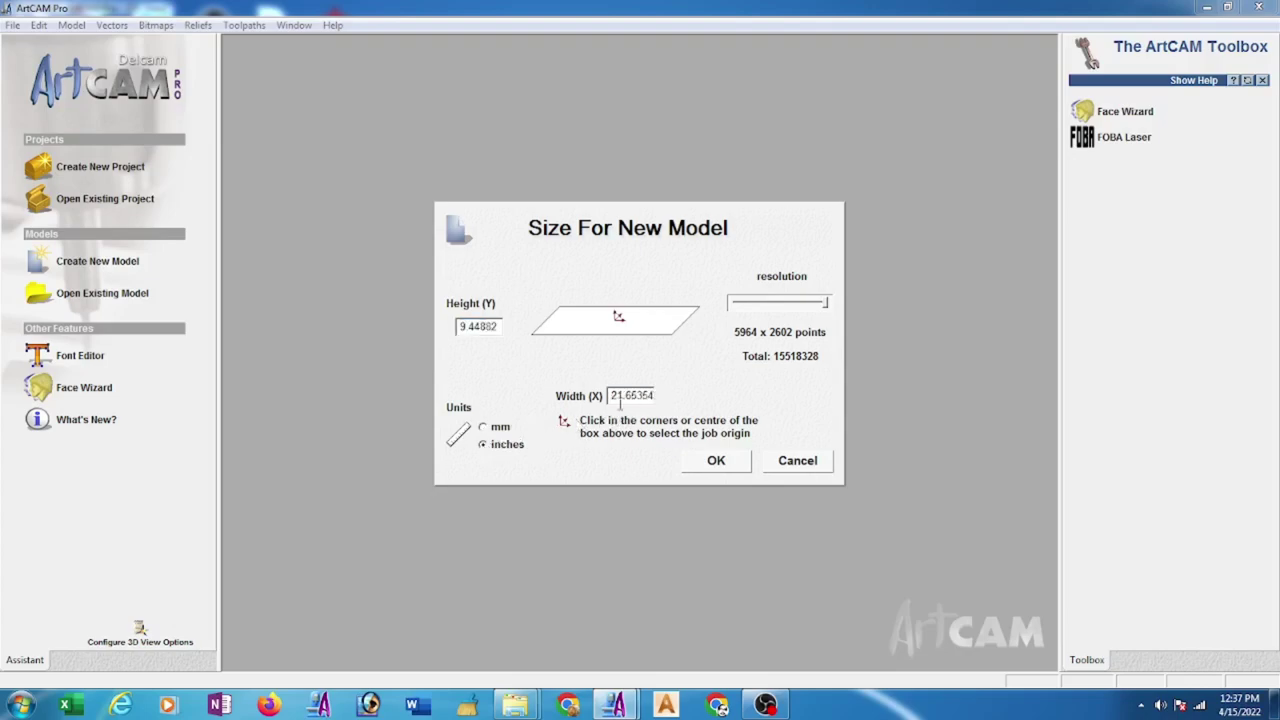
drag(616, 396, 722, 414)
text(7)
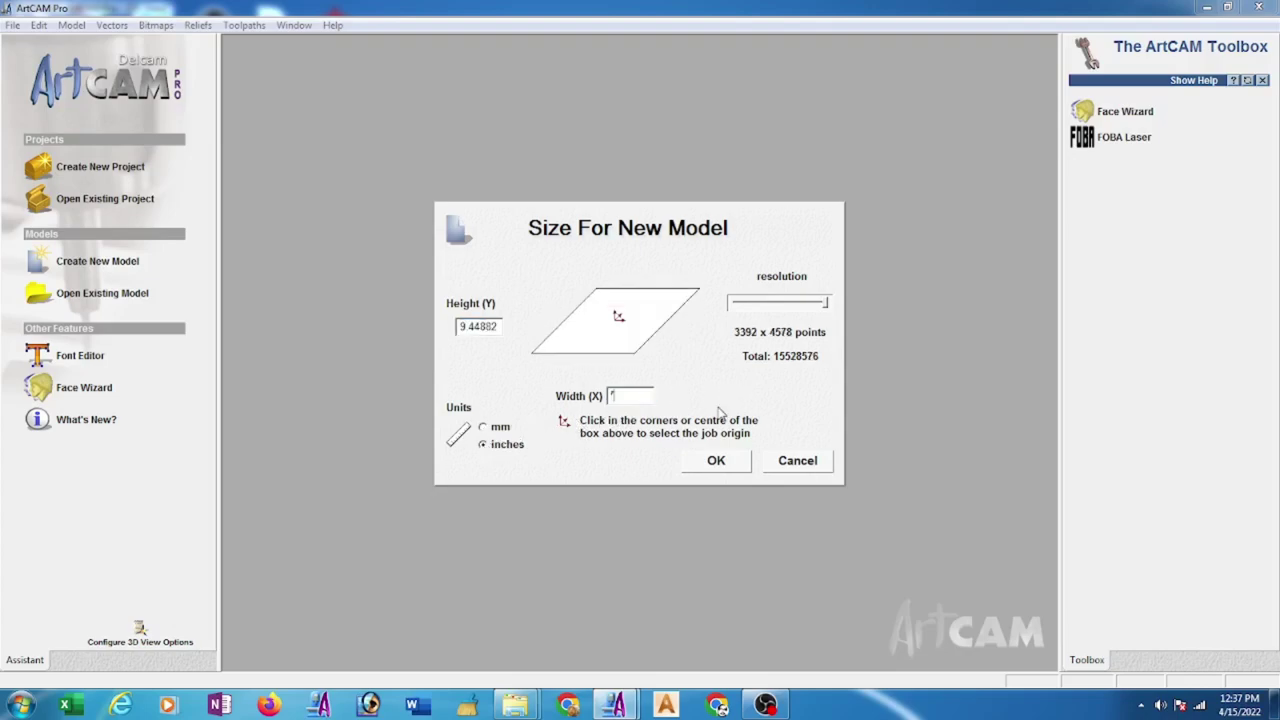
text(2)
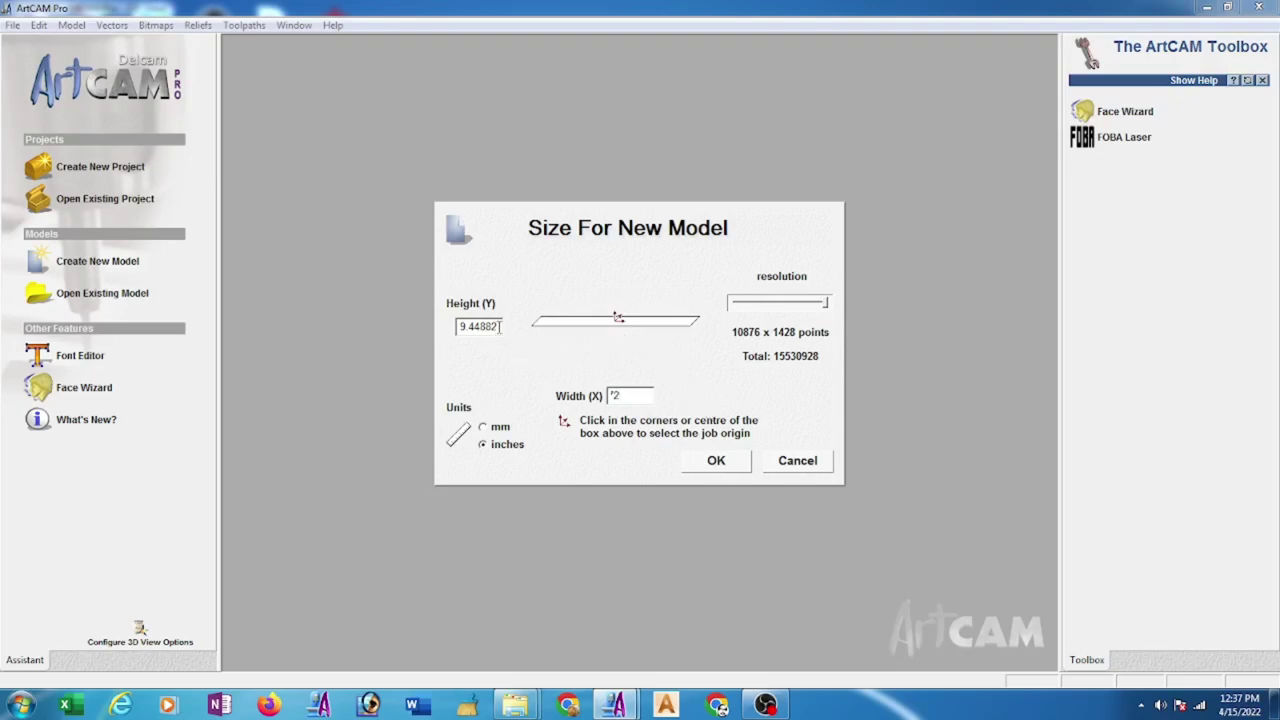
drag(500, 326, 372, 327)
text(31)
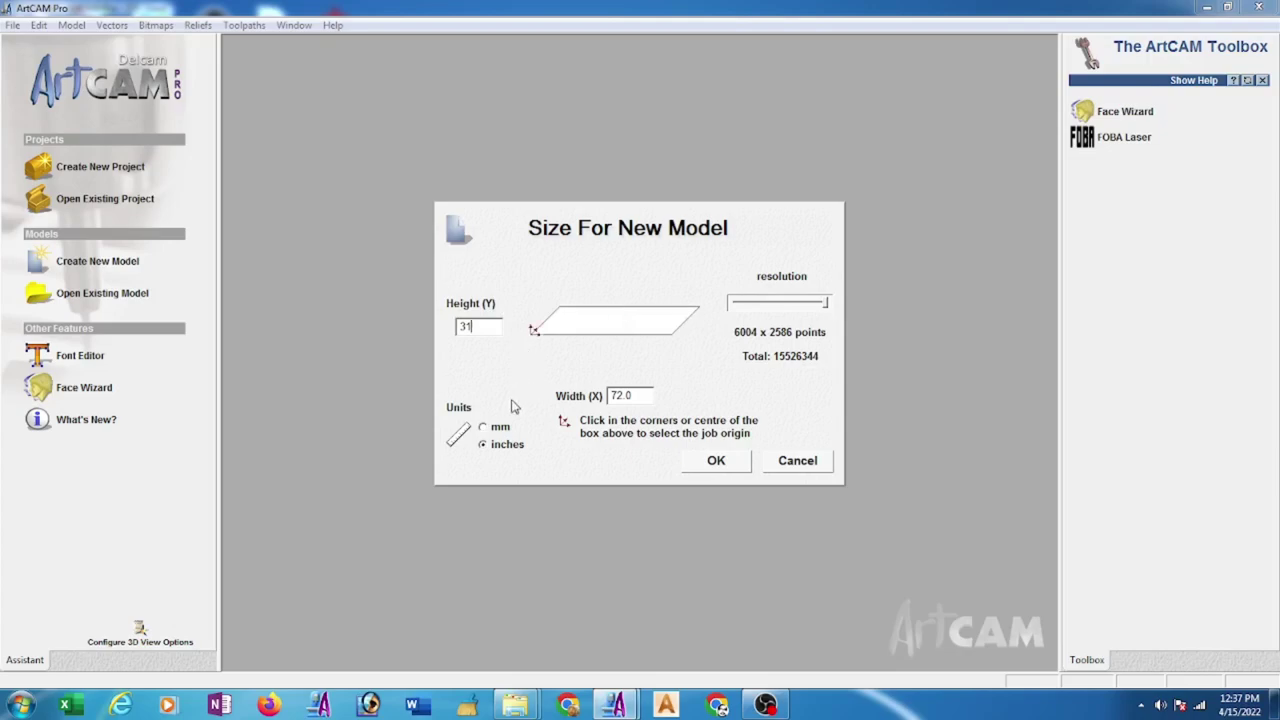
click(497, 431)
click(716, 461)
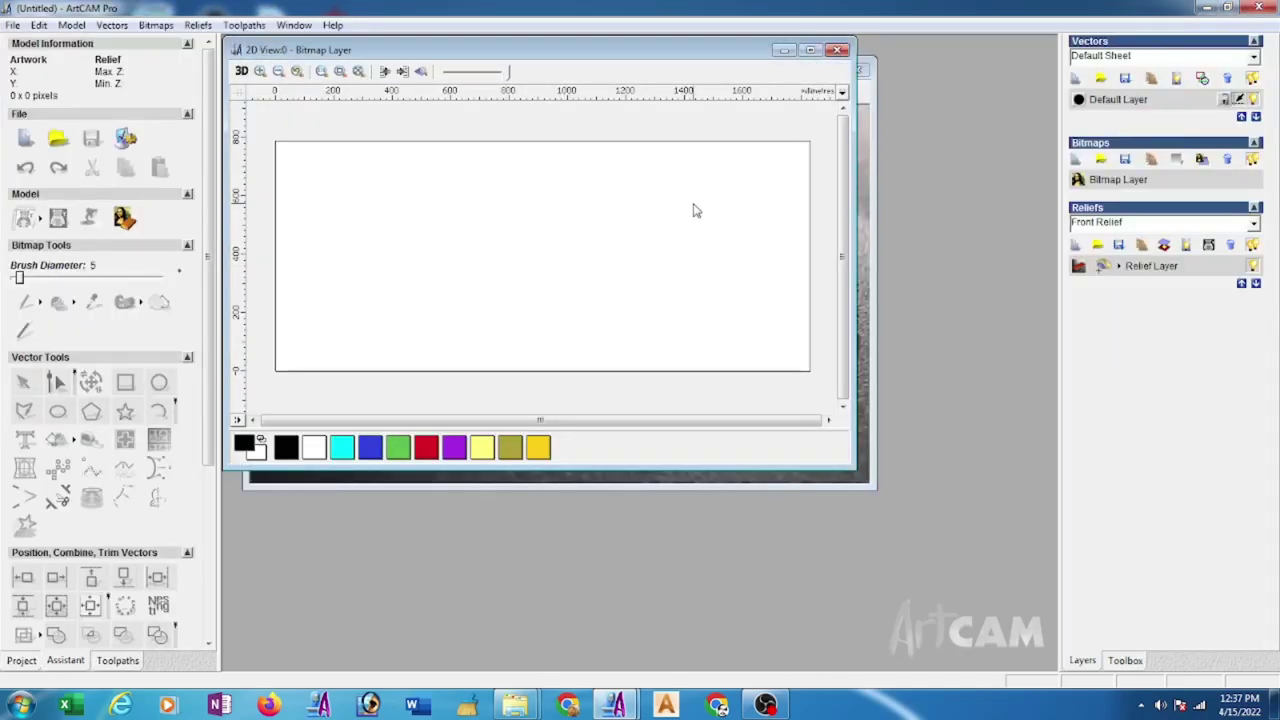
click(810, 49)
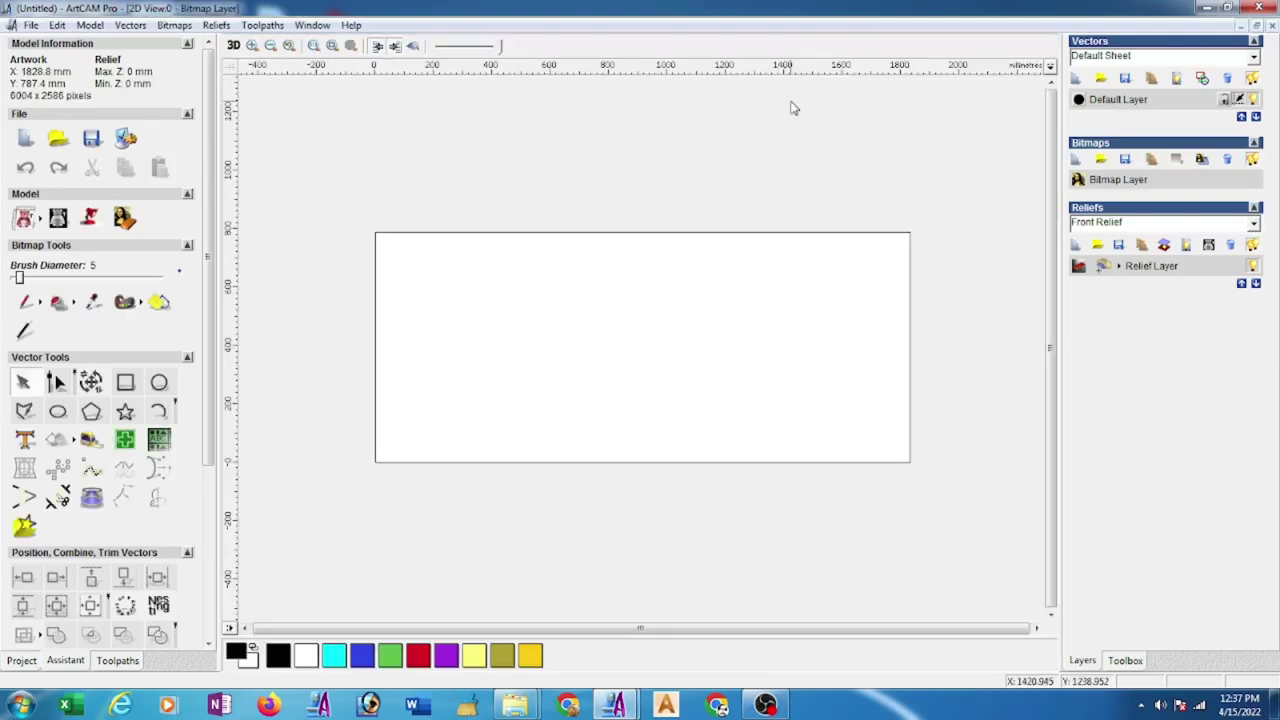
Step: Import the '15mm head' relief from the New folder as 3D clipart
click(216, 25)
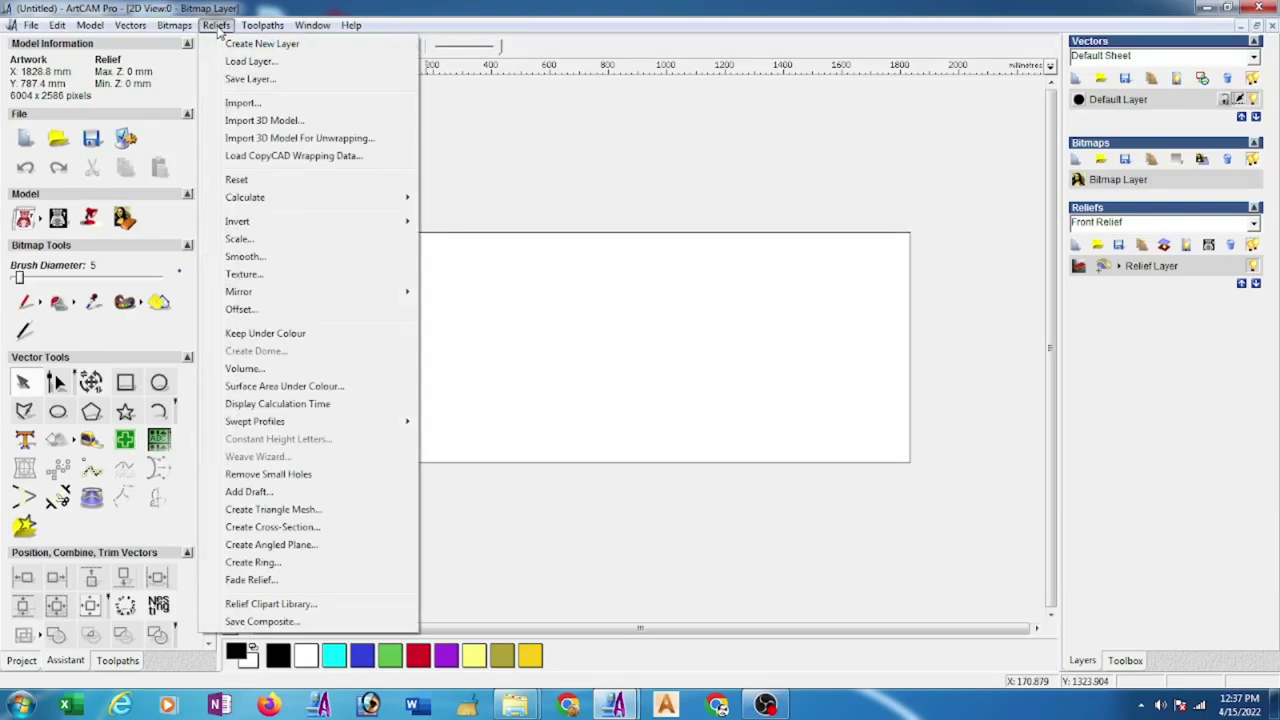
click(245, 103)
double_click(620, 300)
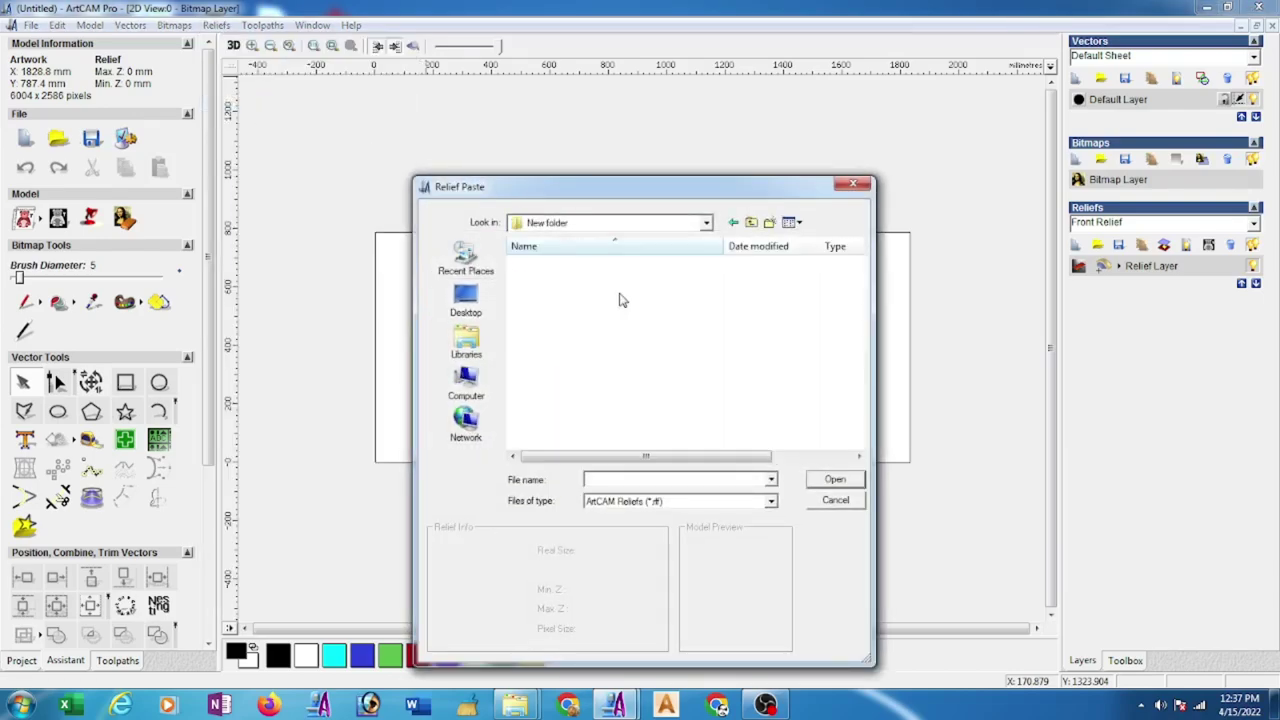
click(557, 265)
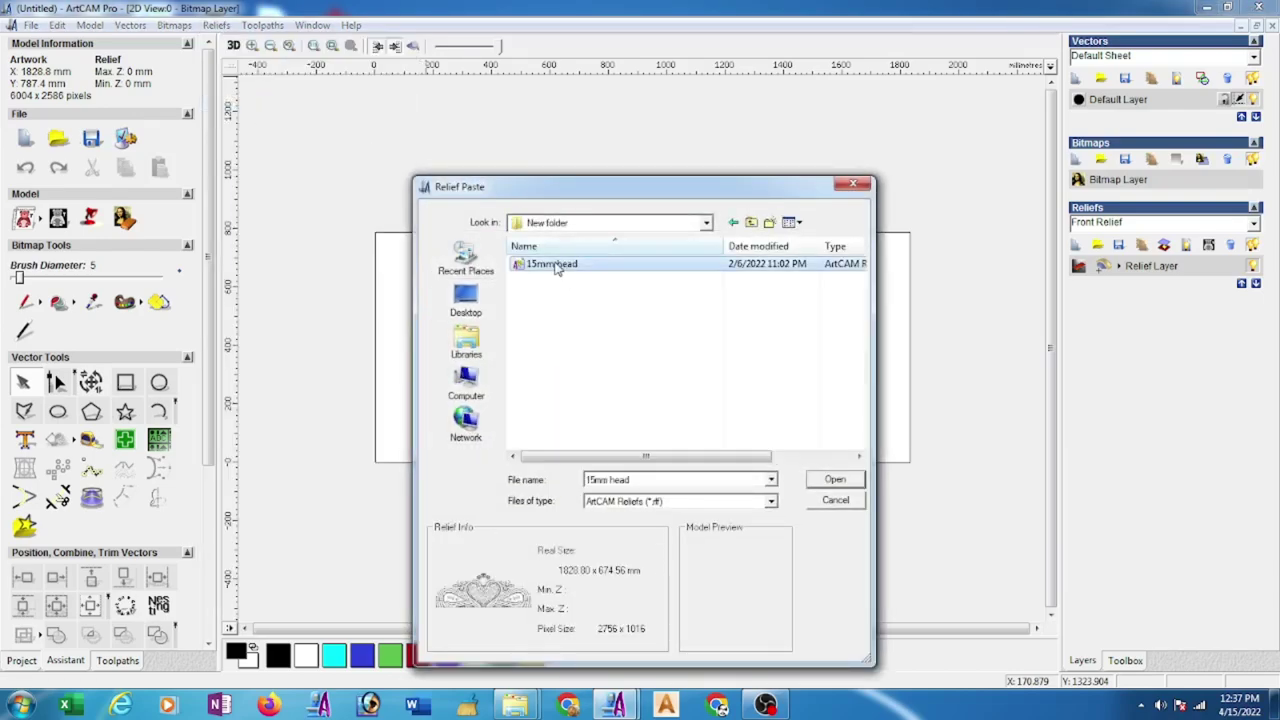
click(852, 480)
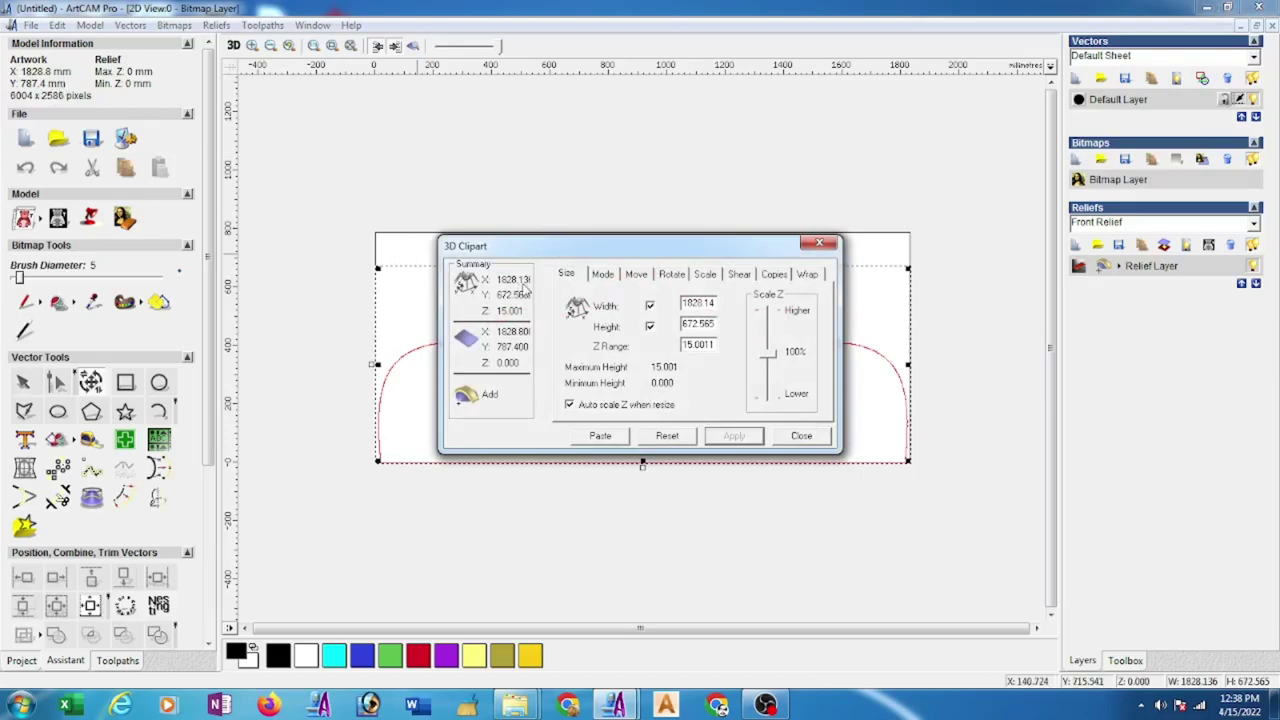
Step: Size the clipart relief to 1828.8 × 787.4 mm with a 15 mm Z range
double_click(717, 304)
text(18)
double_click(717, 324)
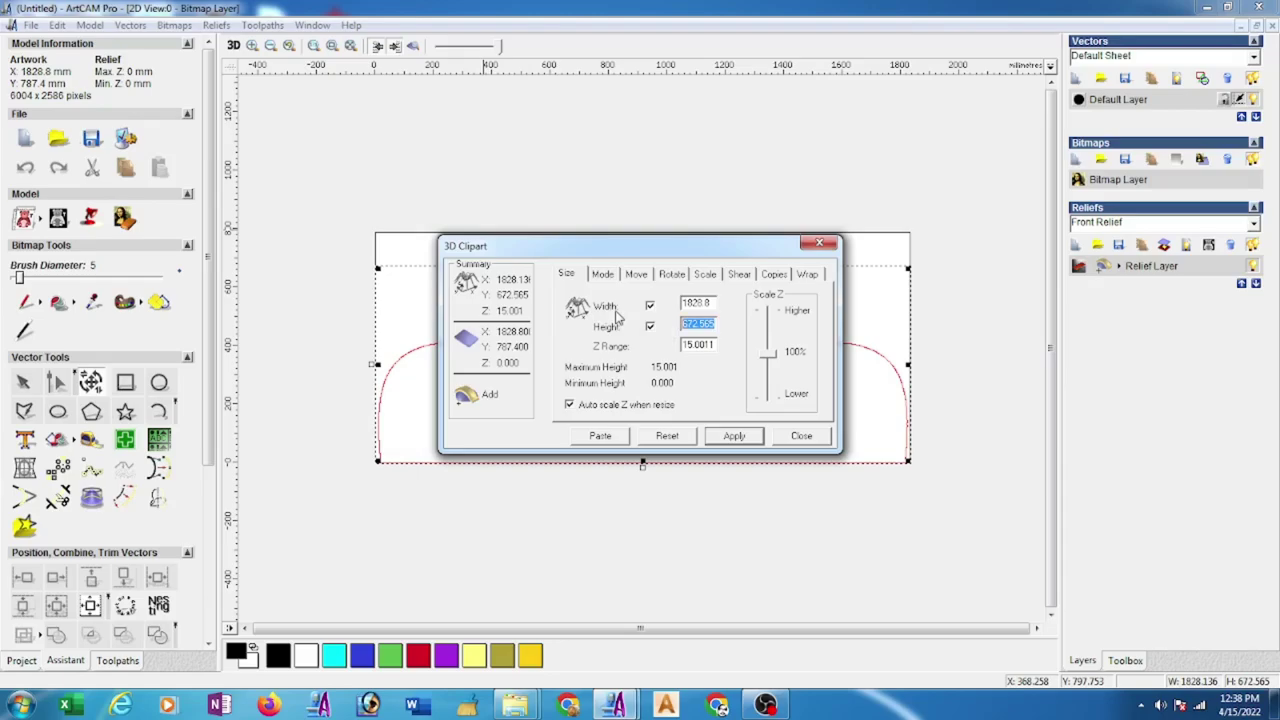
text(787.4)
click(734, 436)
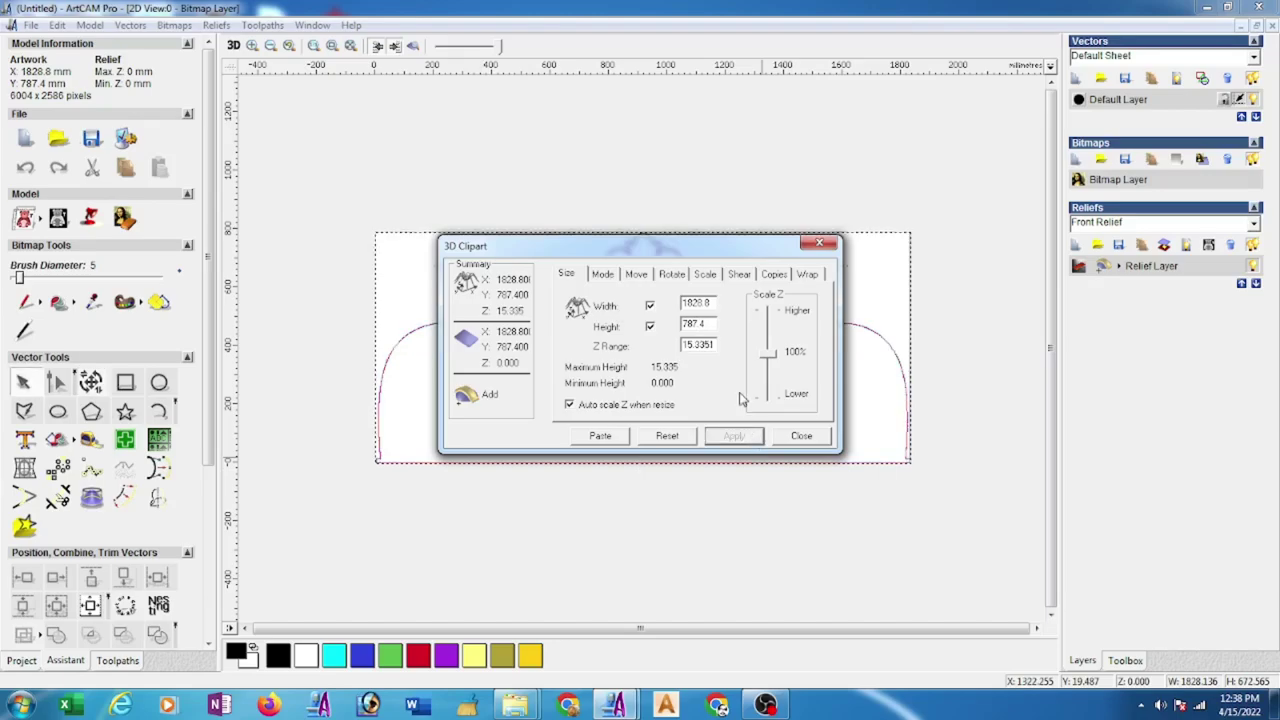
drag(716, 344, 689, 347)
text(15)
click(735, 437)
Step: Paste the sized headboard relief into the model and close the clipart dialog
click(891, 348)
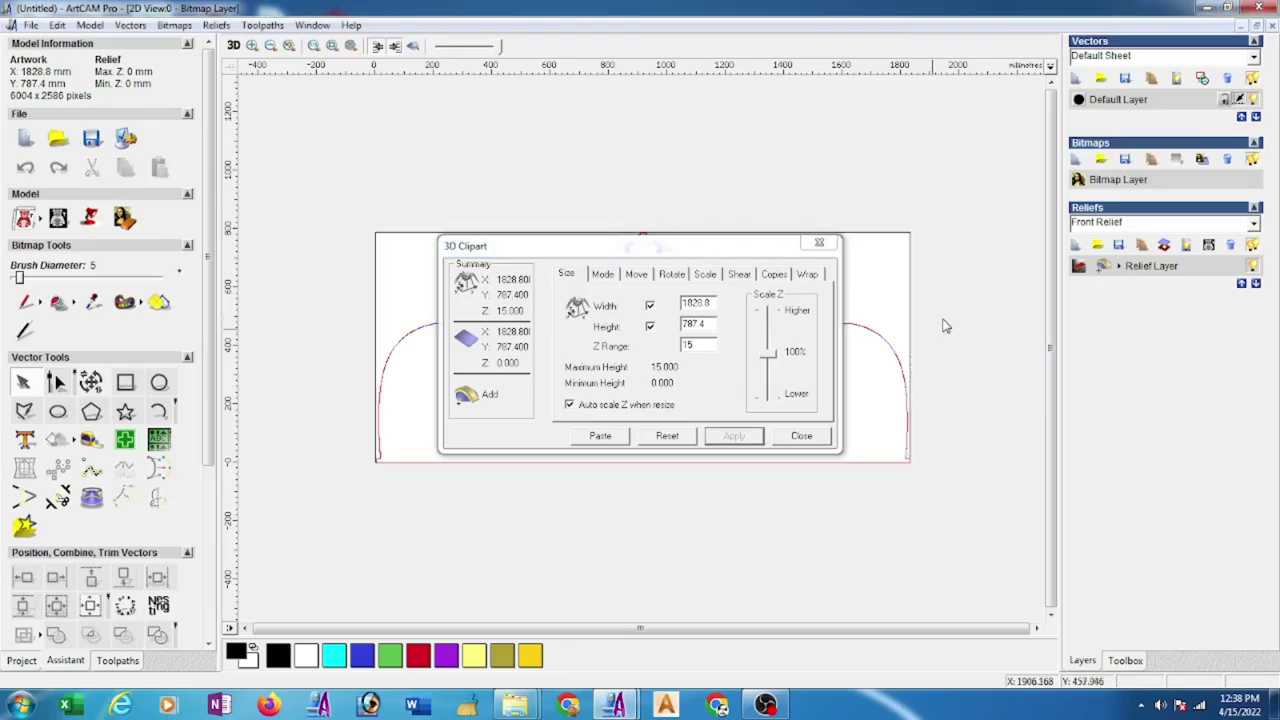
click(601, 438)
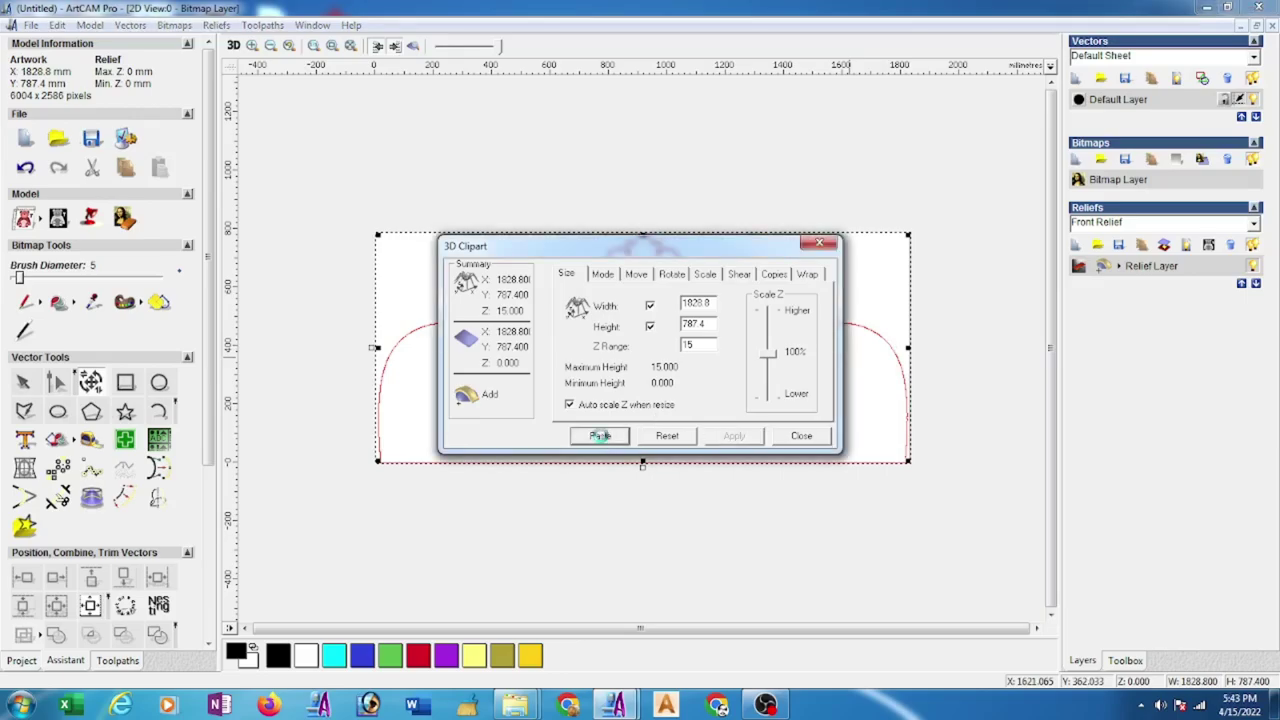
click(803, 437)
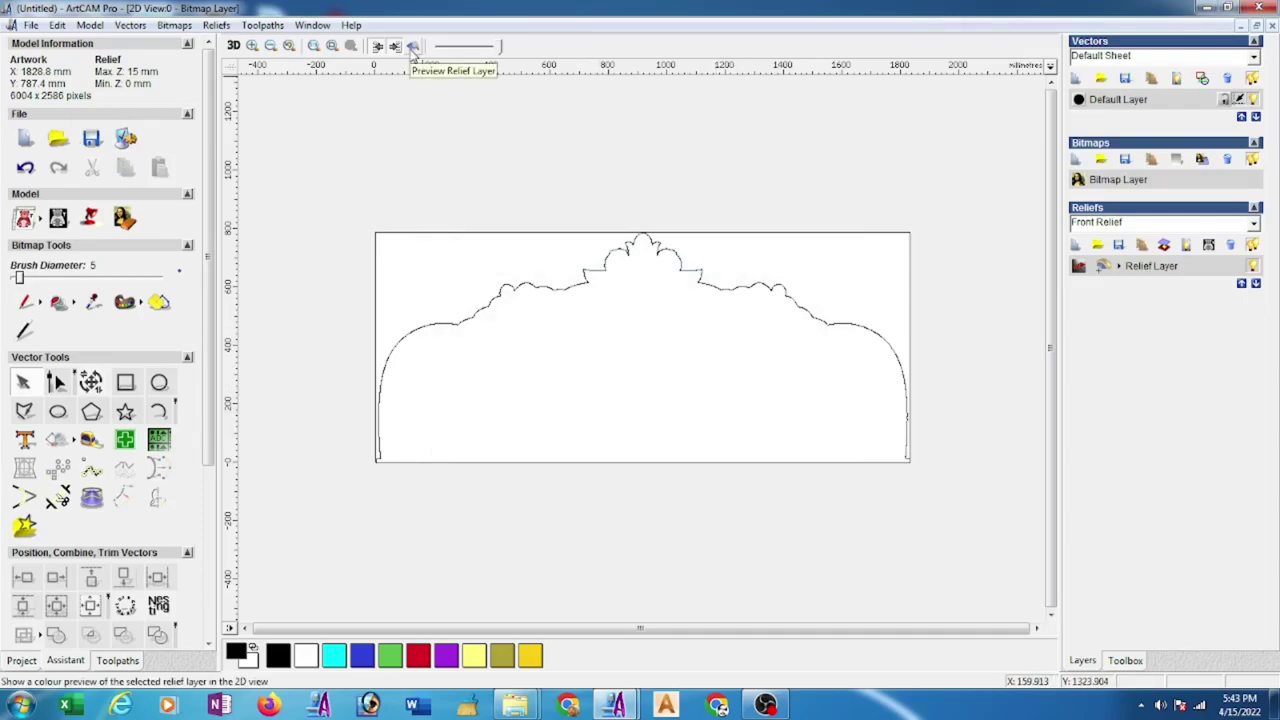
click(413, 47)
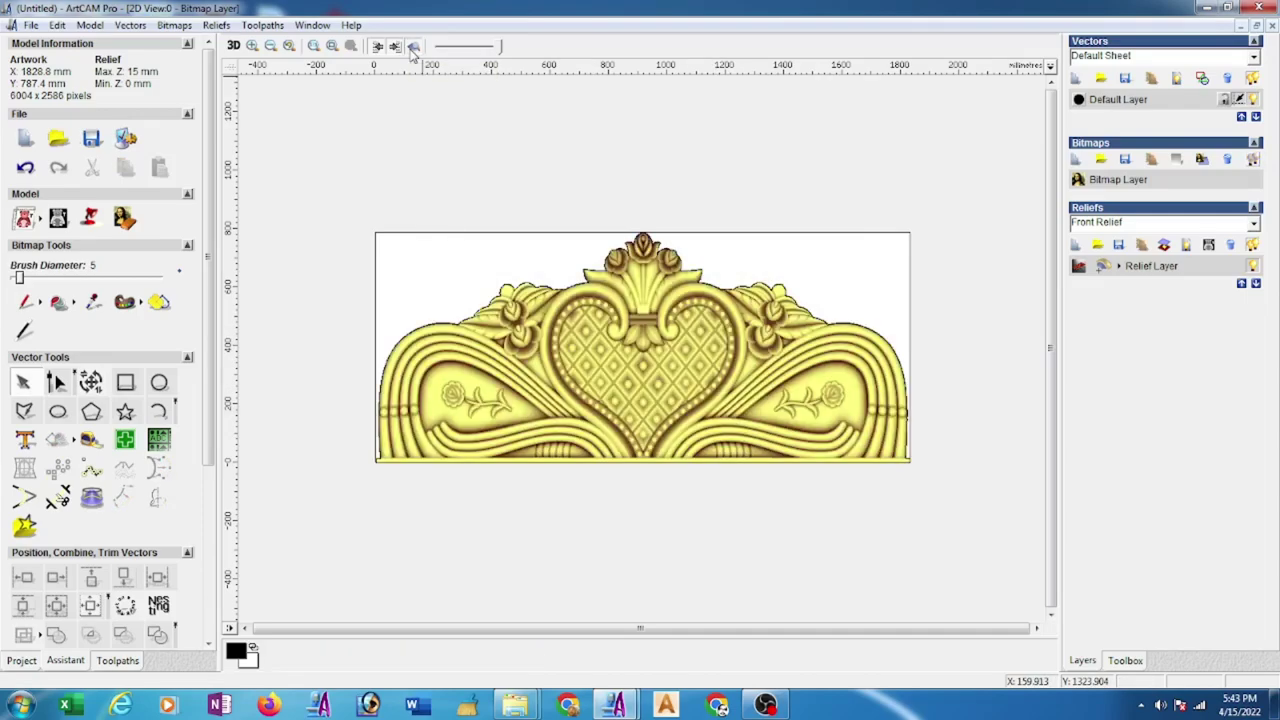
click(311, 25)
click(340, 61)
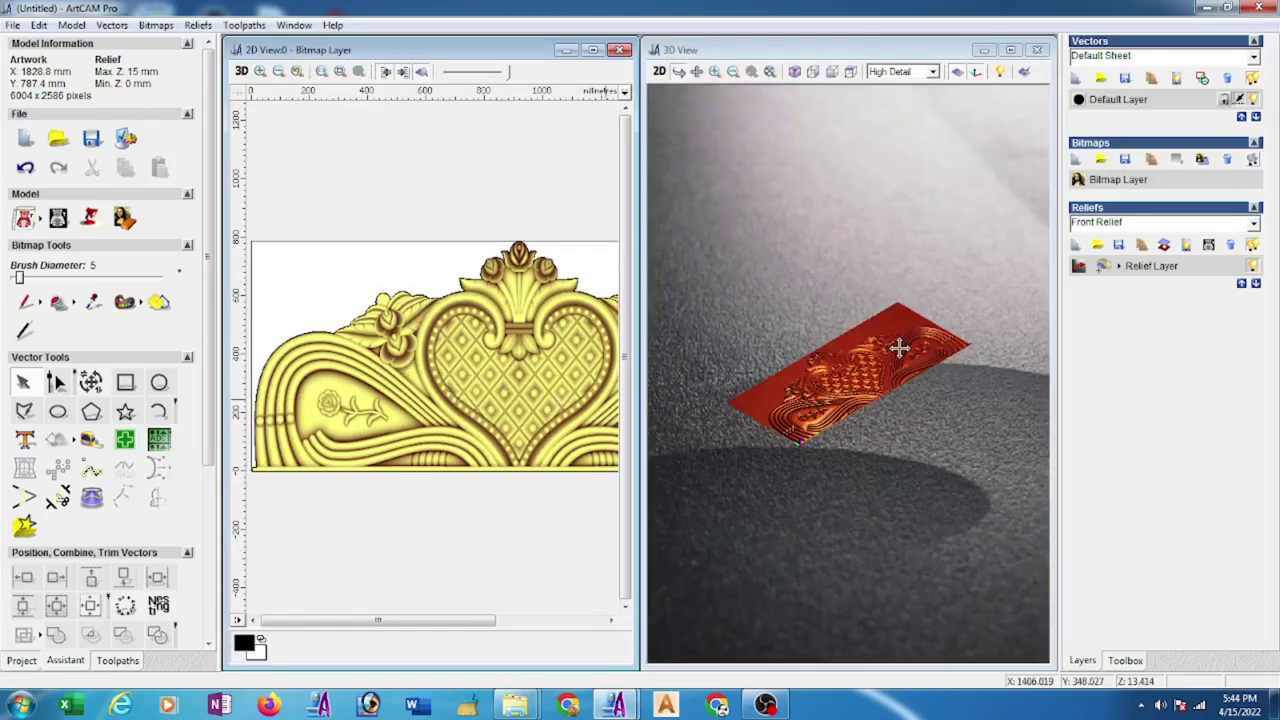
click(593, 49)
scroll(871, 274, up, 2)
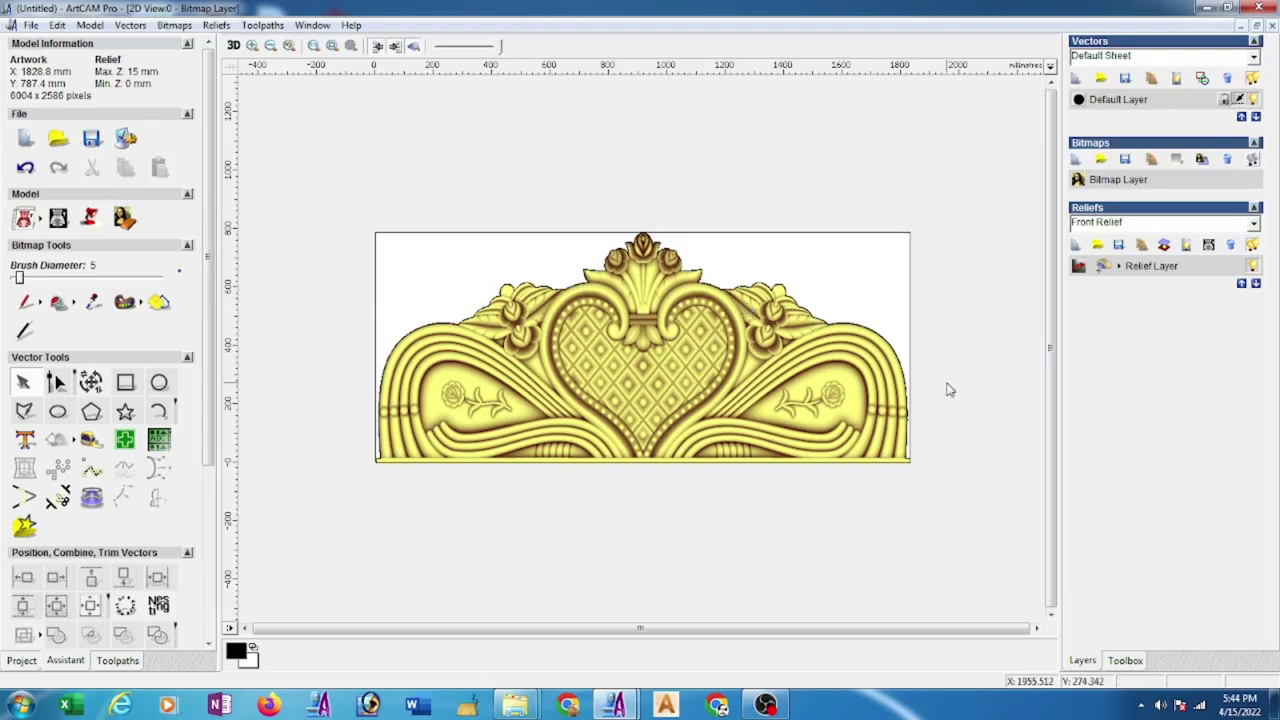
scroll(949, 389, up, 2)
scroll(1022, 470, up, 2)
scroll(1010, 475, up, 2)
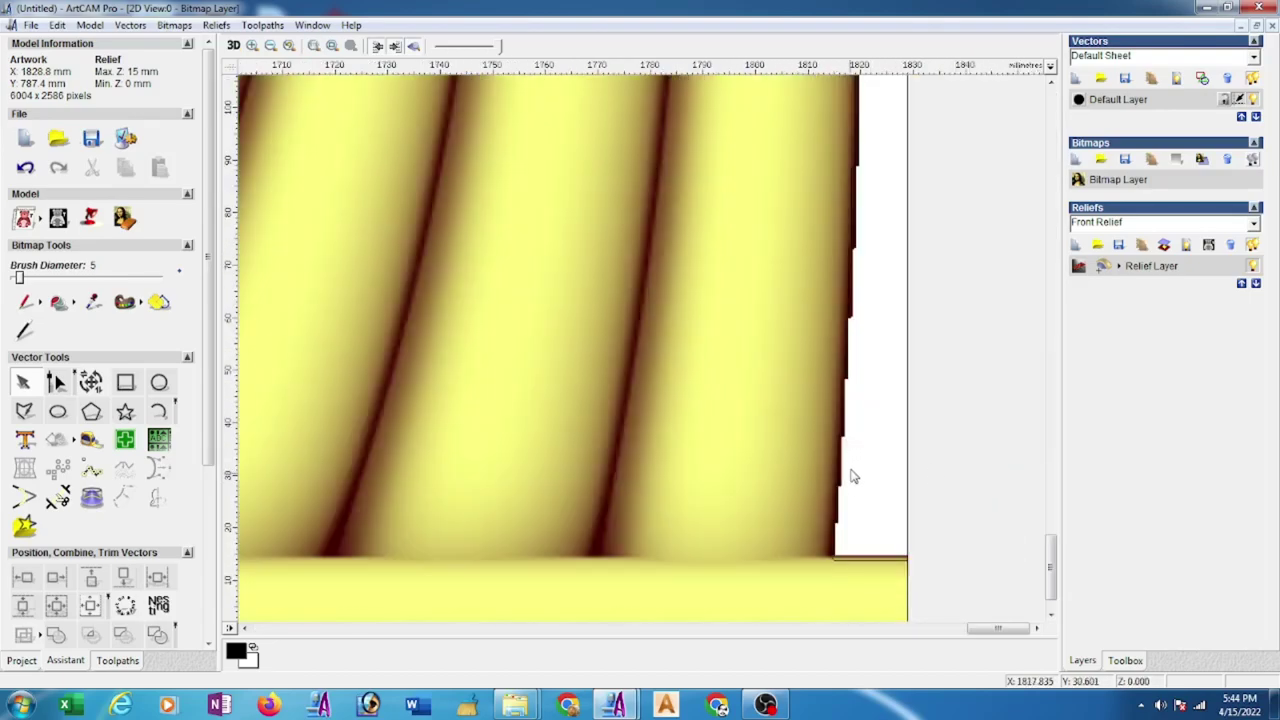
scroll(849, 471, up, 2)
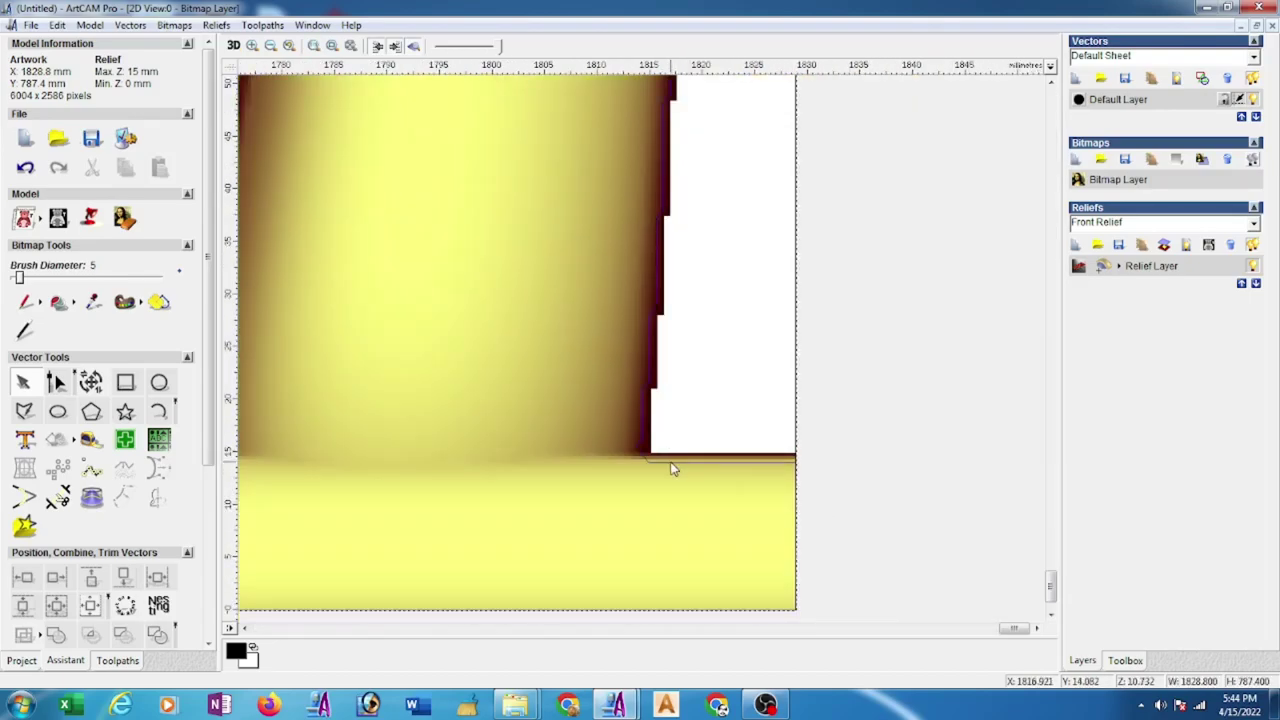
scroll(700, 425, down, 5)
key(F3)
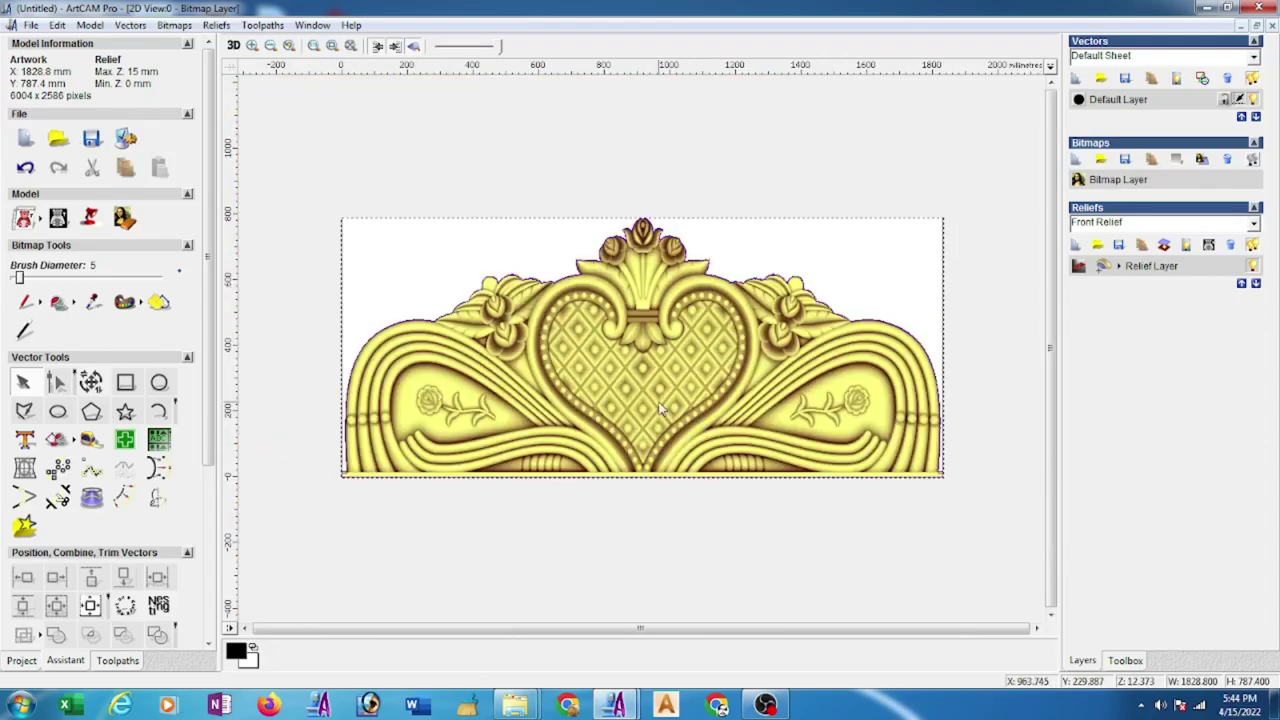
click(412, 50)
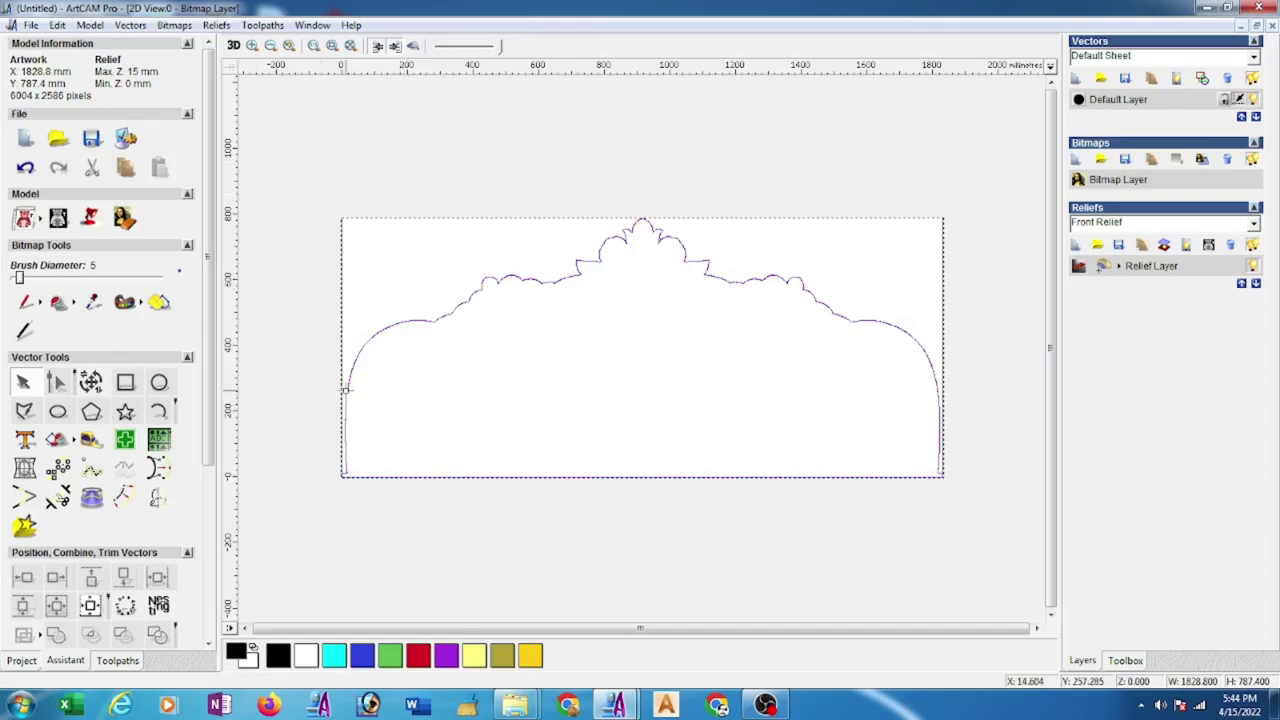
Step: Create a 5 mm inward, sharp-cornered offset of the headboard outline
click(124, 497)
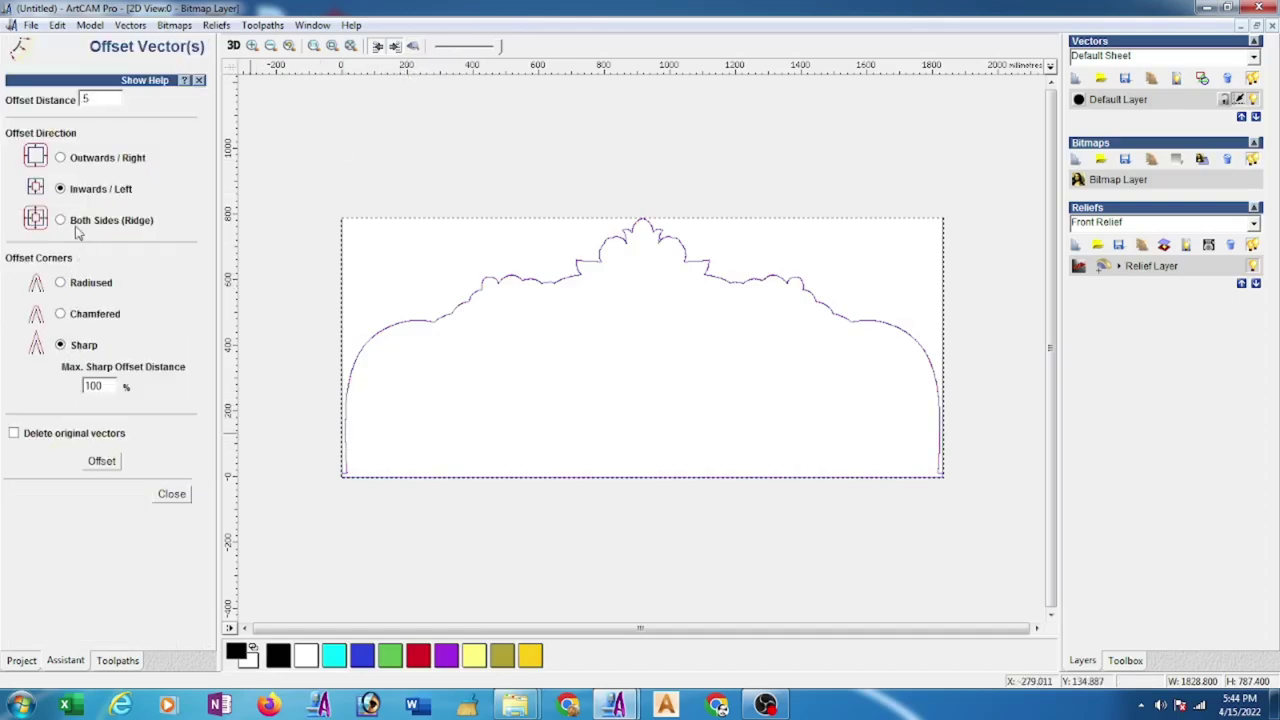
click(106, 465)
click(180, 497)
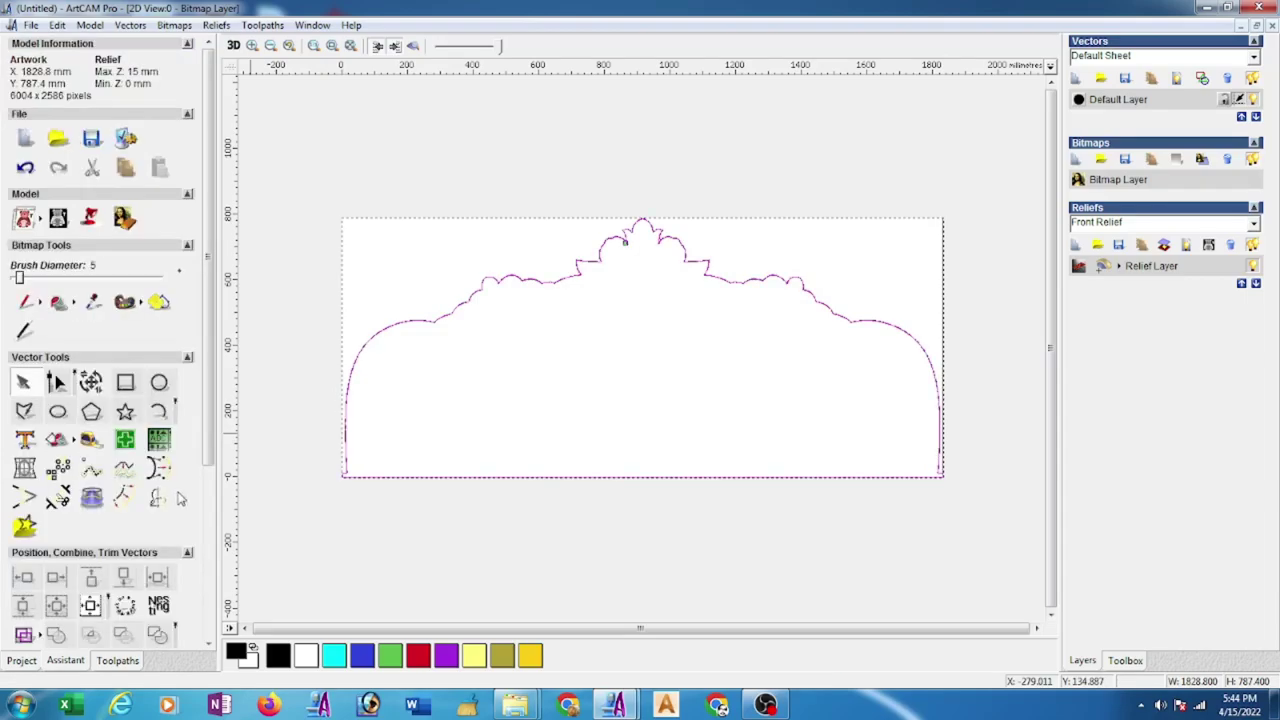
click(403, 200)
Step: Zoom in on the stepped edge and select the offset outline
scroll(503, 274, up, 3)
scroll(554, 177, up, 3)
scroll(760, 538, up, 3)
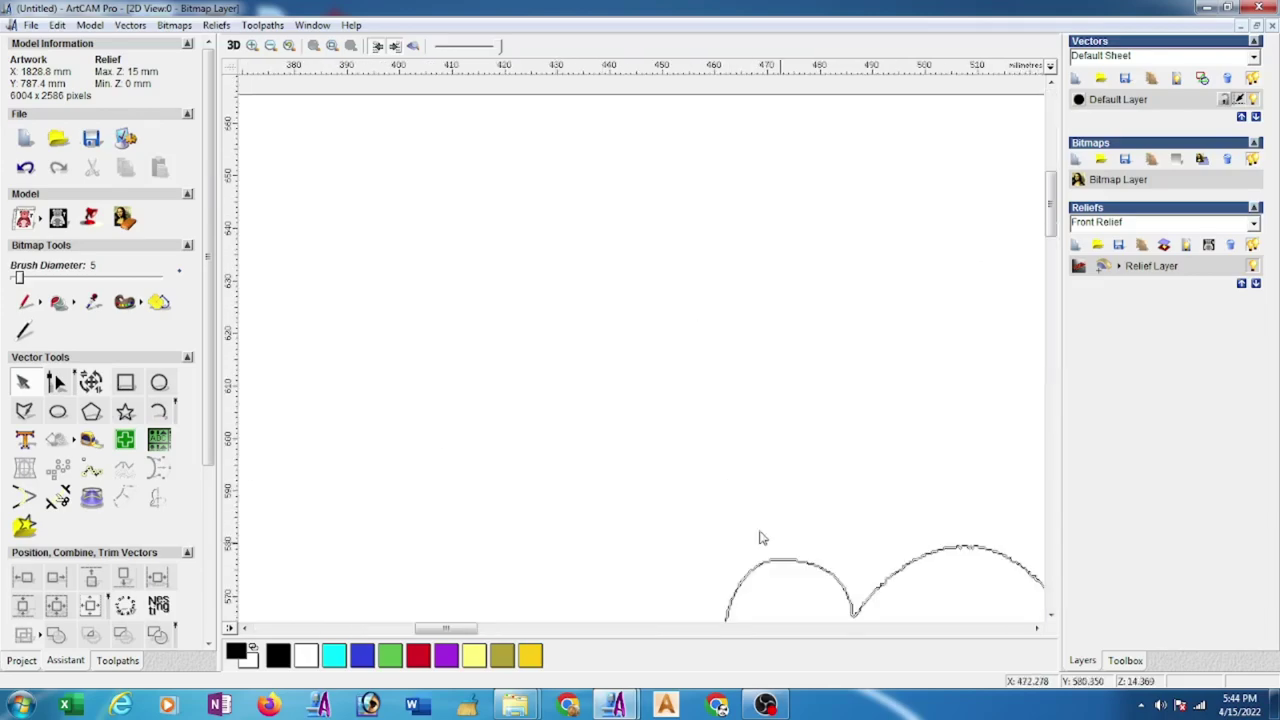
scroll(760, 538, up, 2)
click(413, 45)
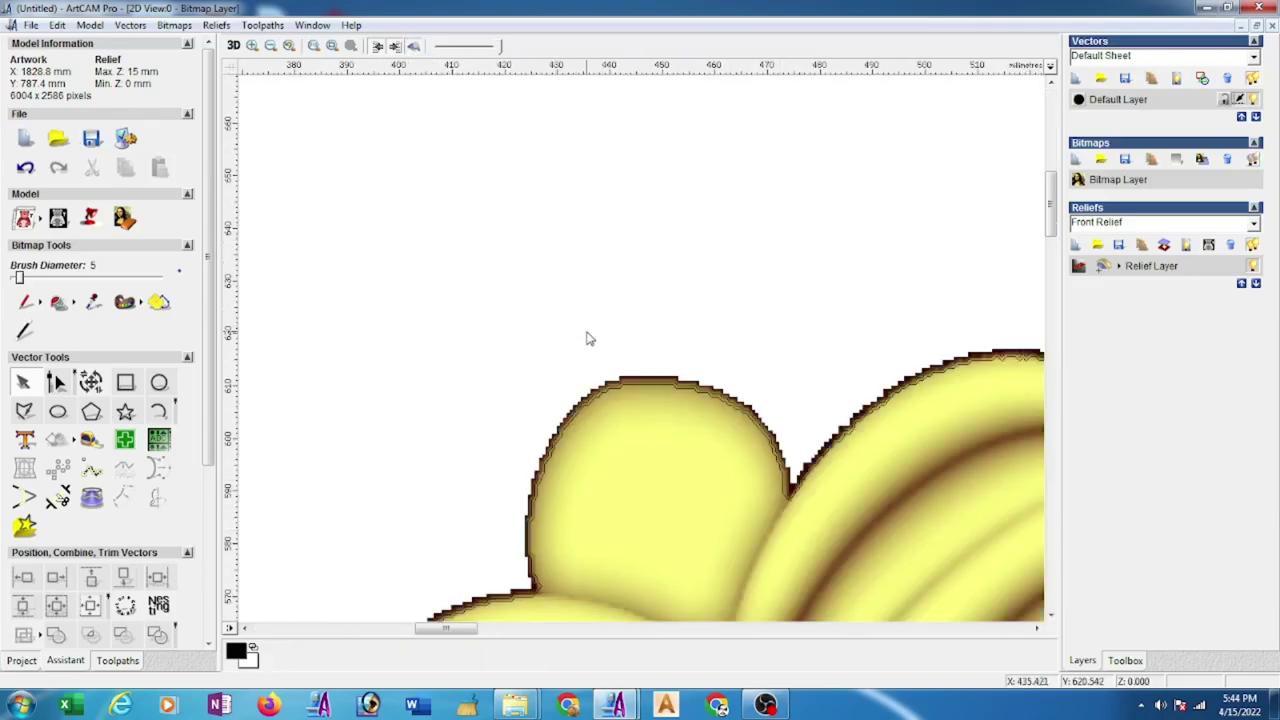
scroll(603, 395, up, 4)
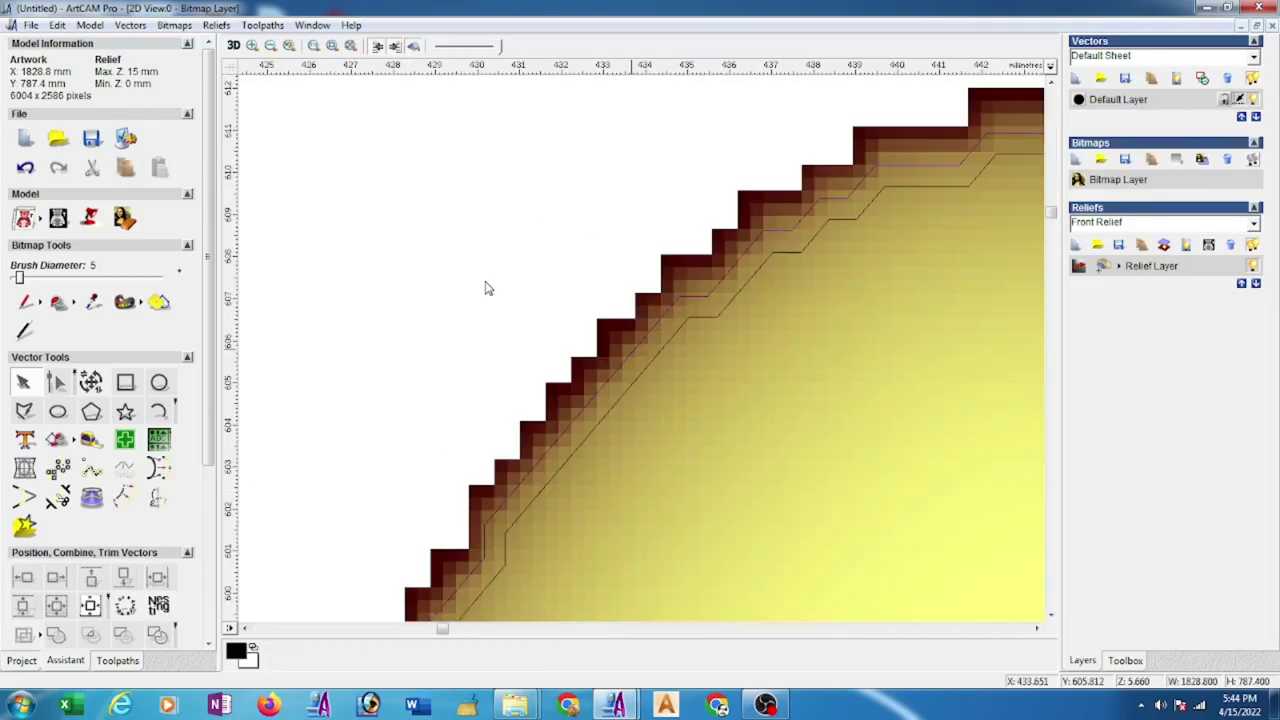
click(600, 390)
Step: Ungroup all the offset vectors, enter Shape Editor Start Height 0.1, then close it
right_click(600, 390)
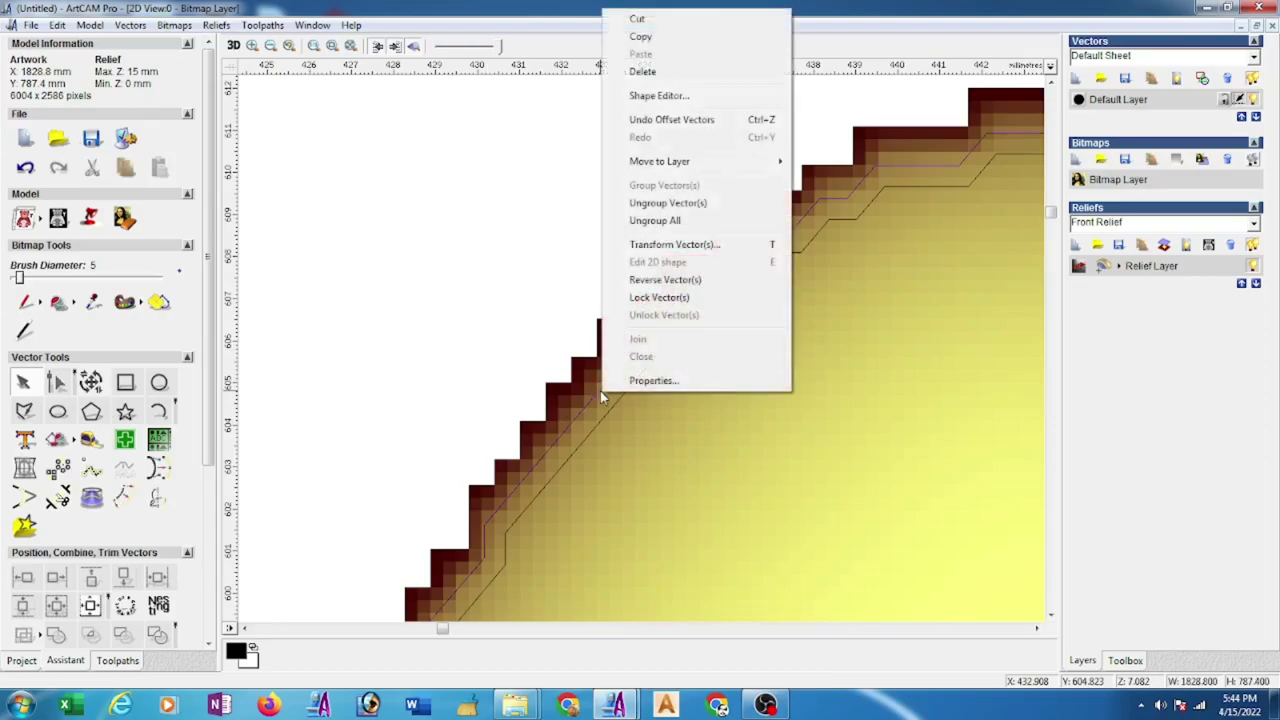
click(648, 222)
right_click(651, 338)
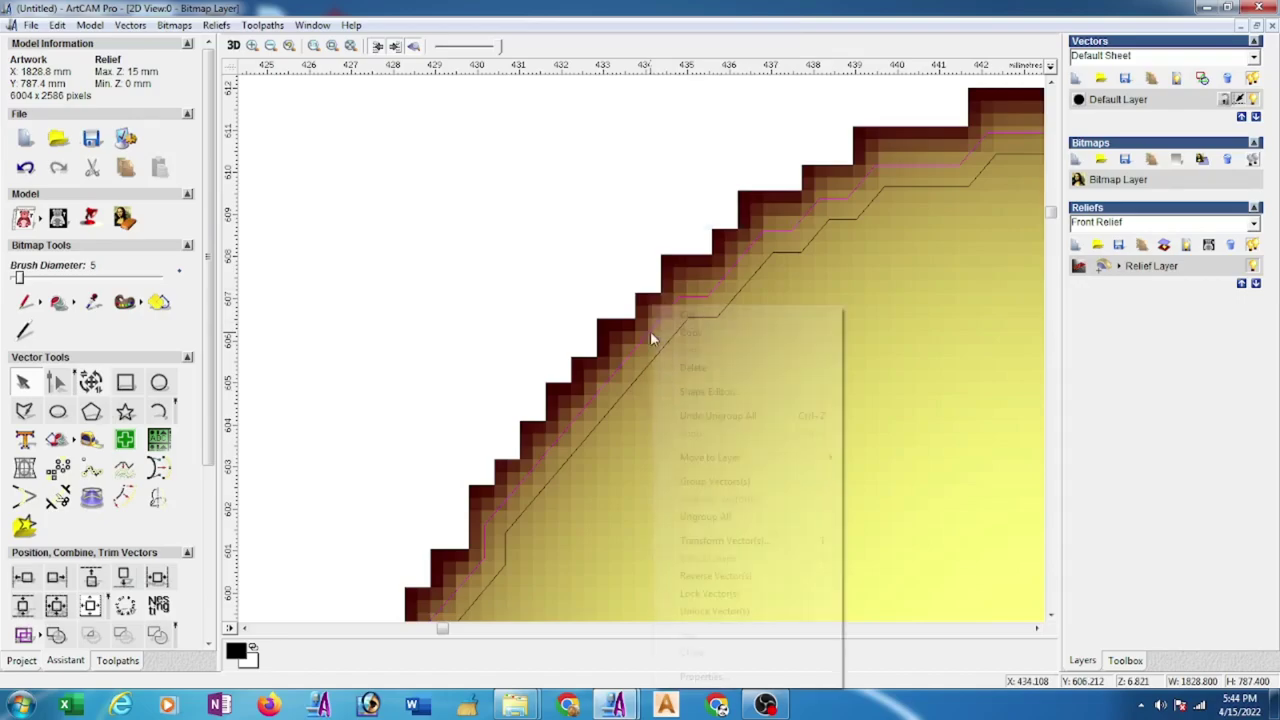
click(707, 391)
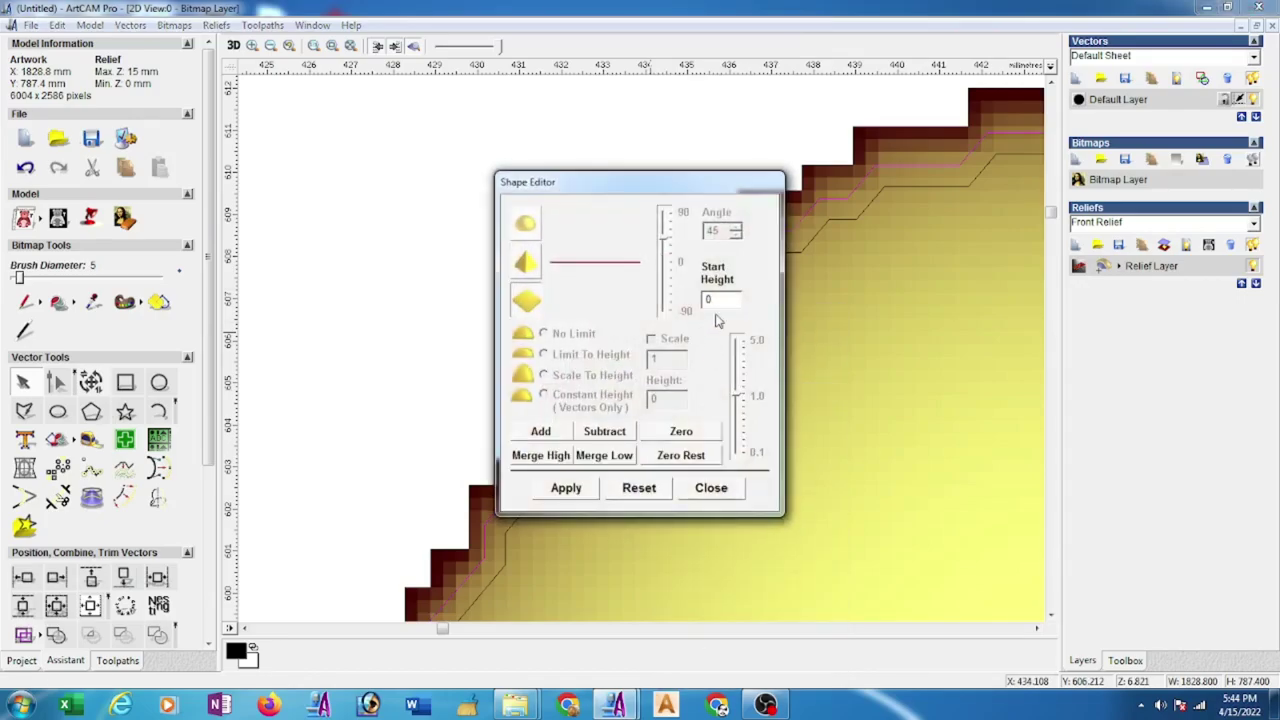
double_click(710, 300)
text(0.1)
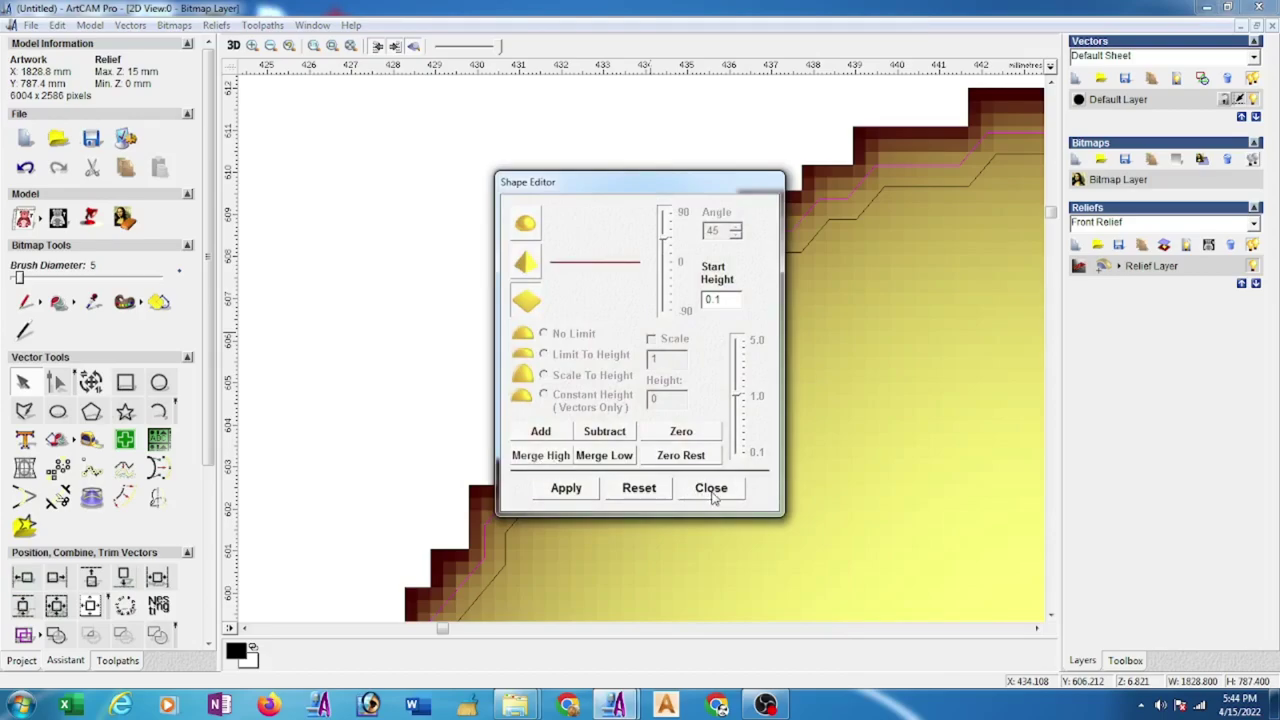
click(711, 488)
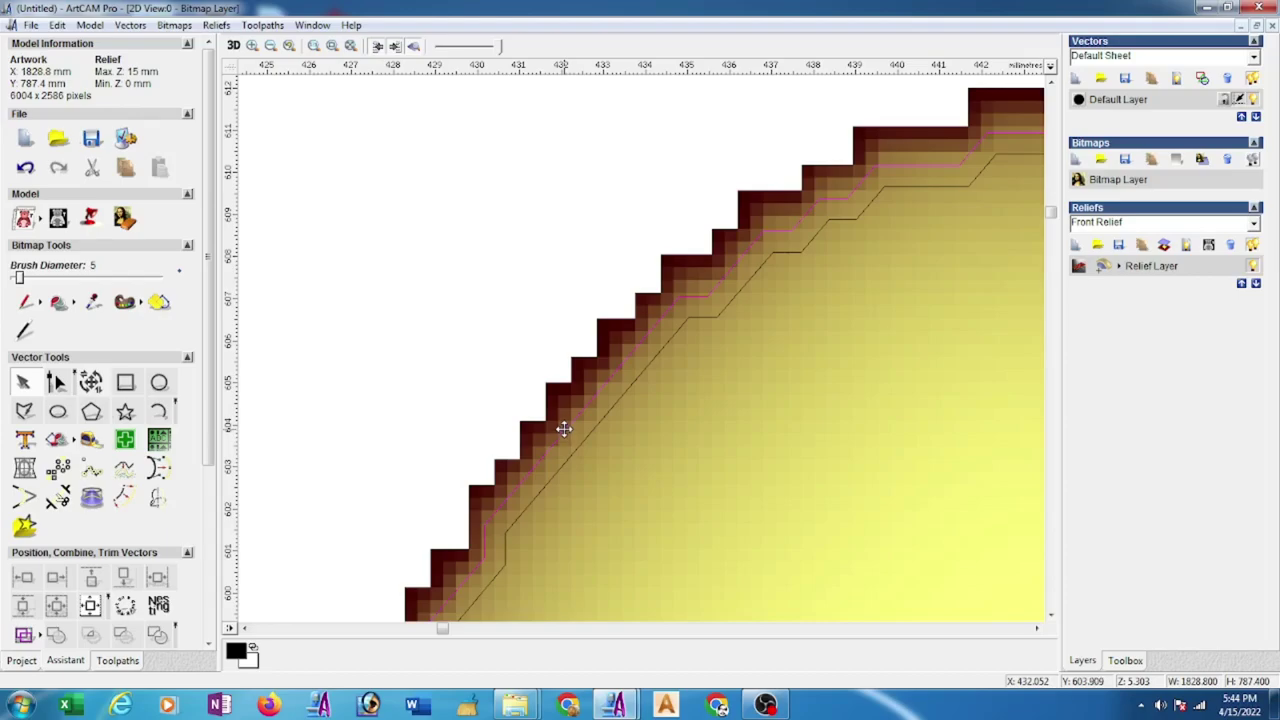
Step: Select the boundary vector, check its corners in Node Editing, then box-select the whole relief outline
scroll(637, 399, down, 3)
scroll(624, 418, down, 3)
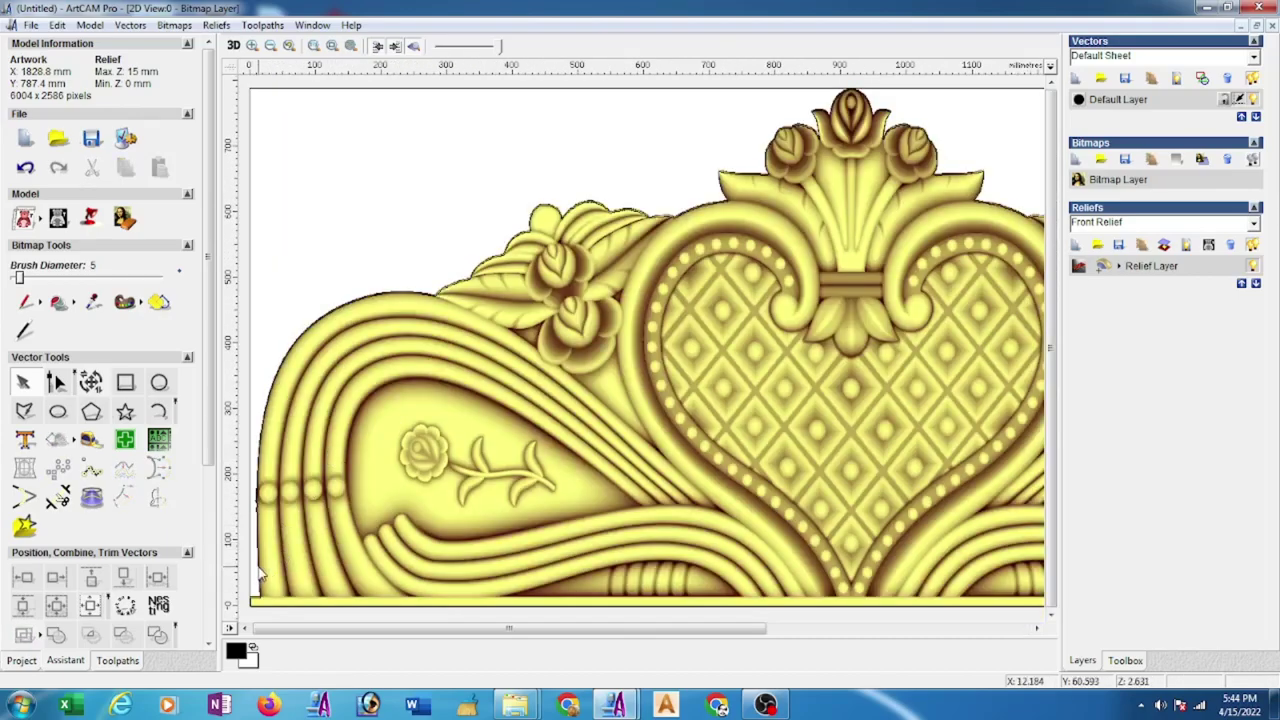
click(257, 572)
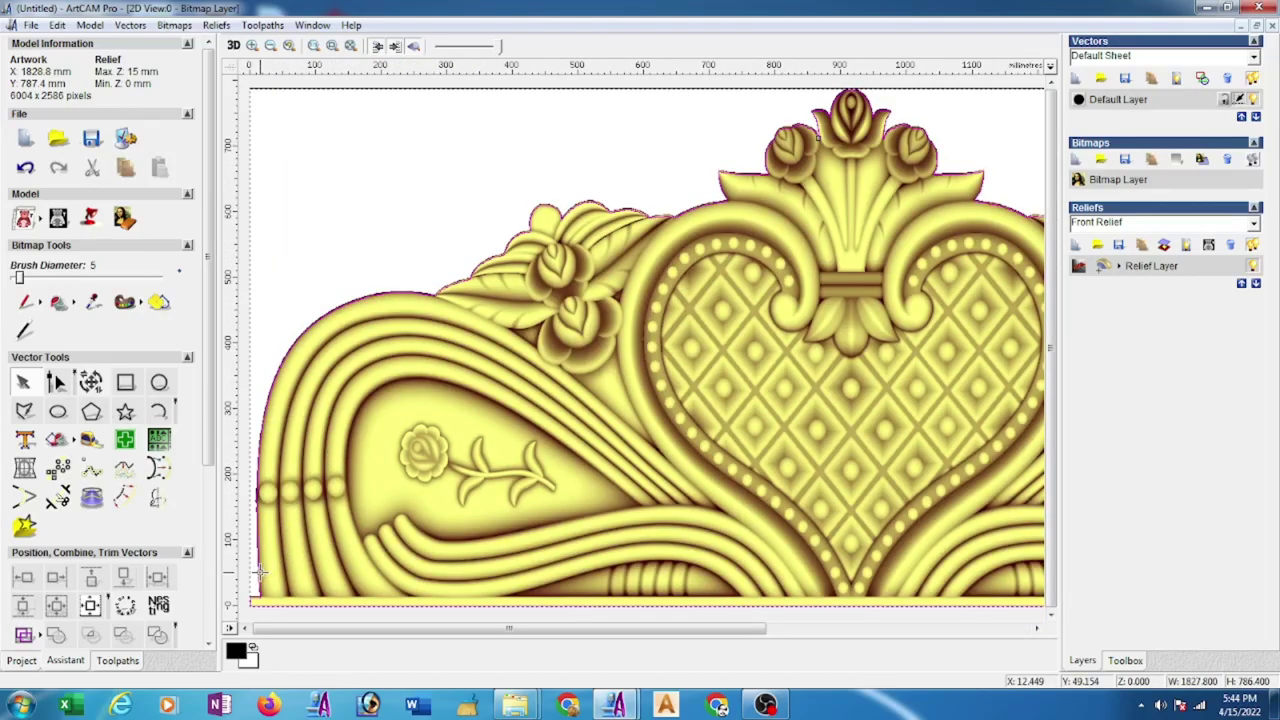
click(57, 383)
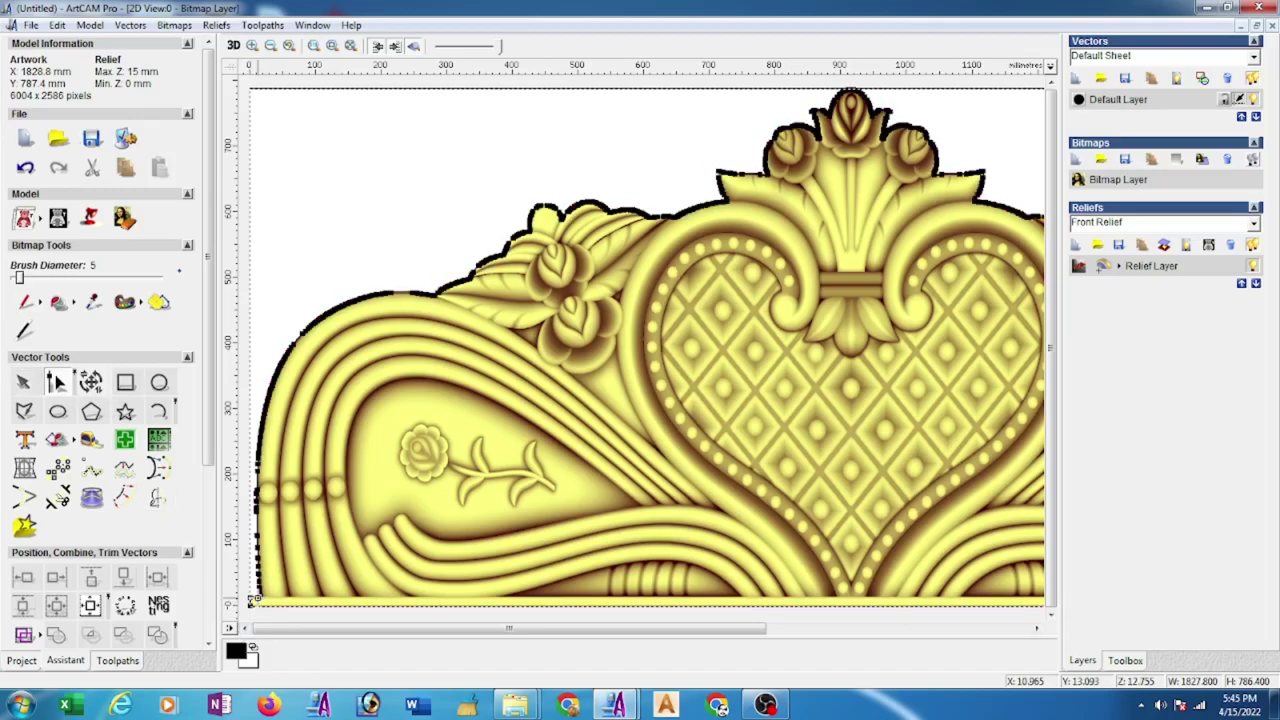
scroll(853, 469, down, 2)
scroll(1000, 560, up, 2)
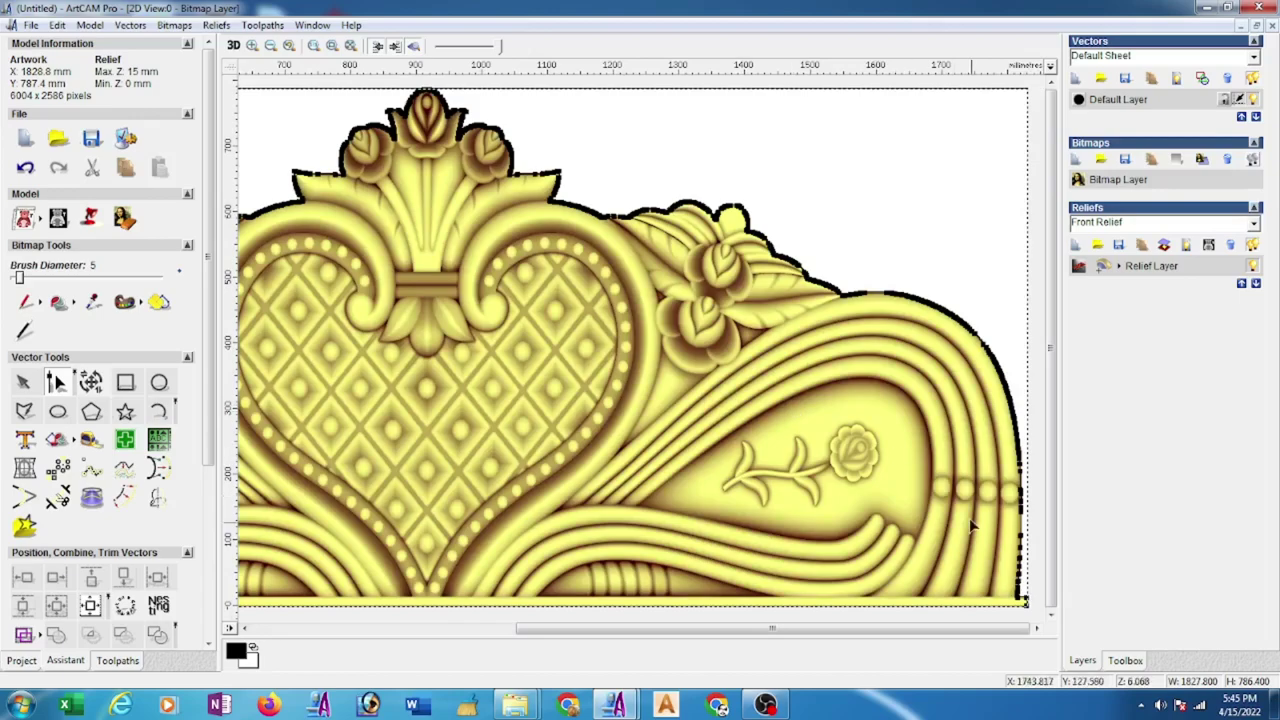
scroll(1013, 590, up, 1)
scroll(1013, 590, up, 1)
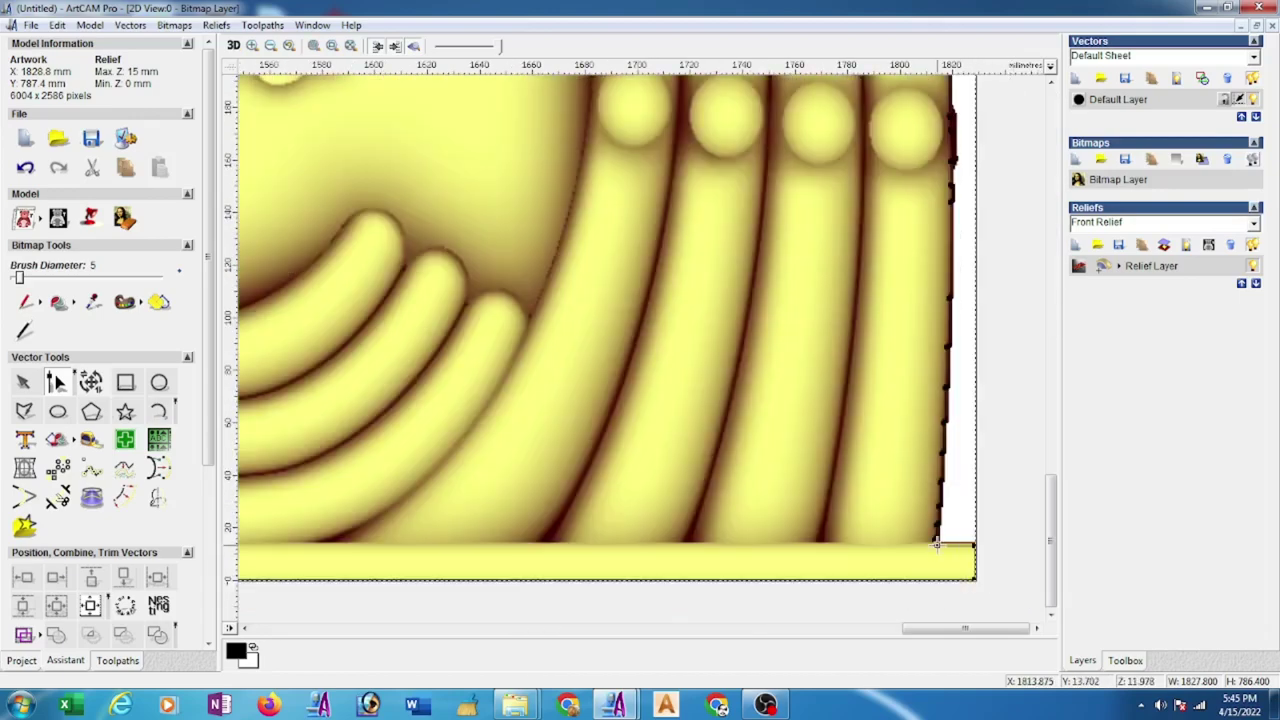
scroll(637, 448, down, 3)
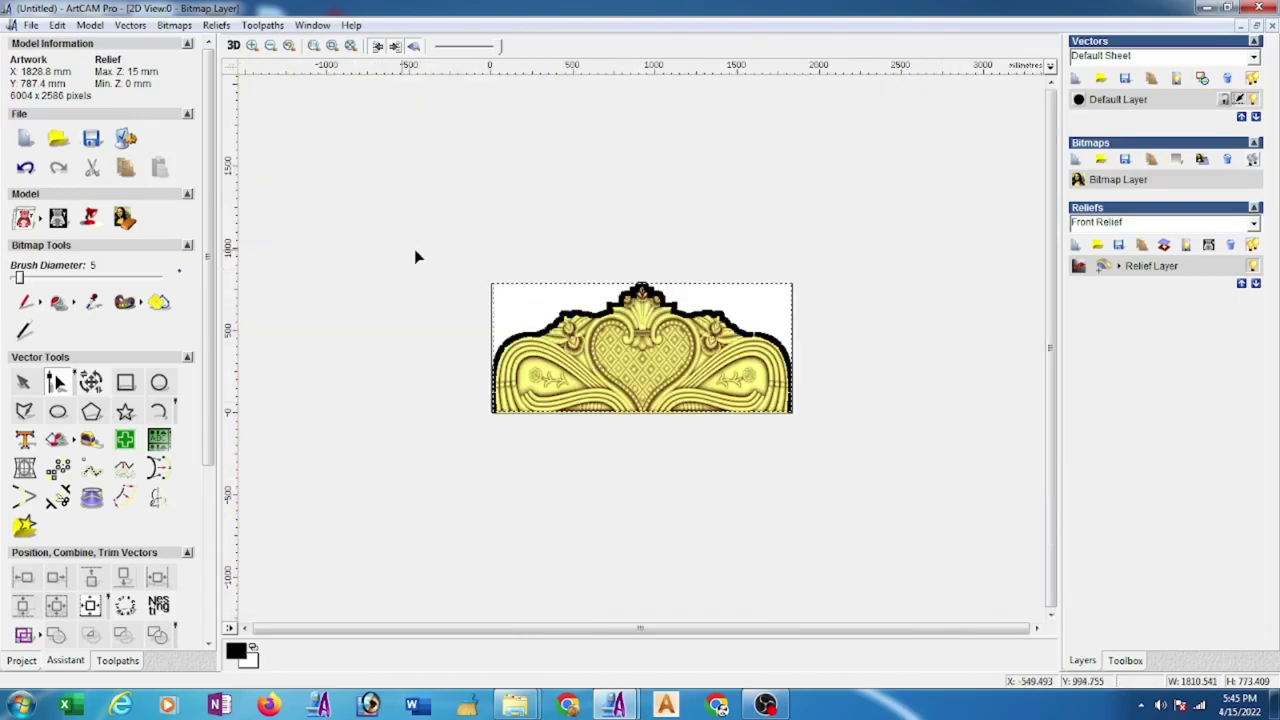
drag(391, 255, 866, 446)
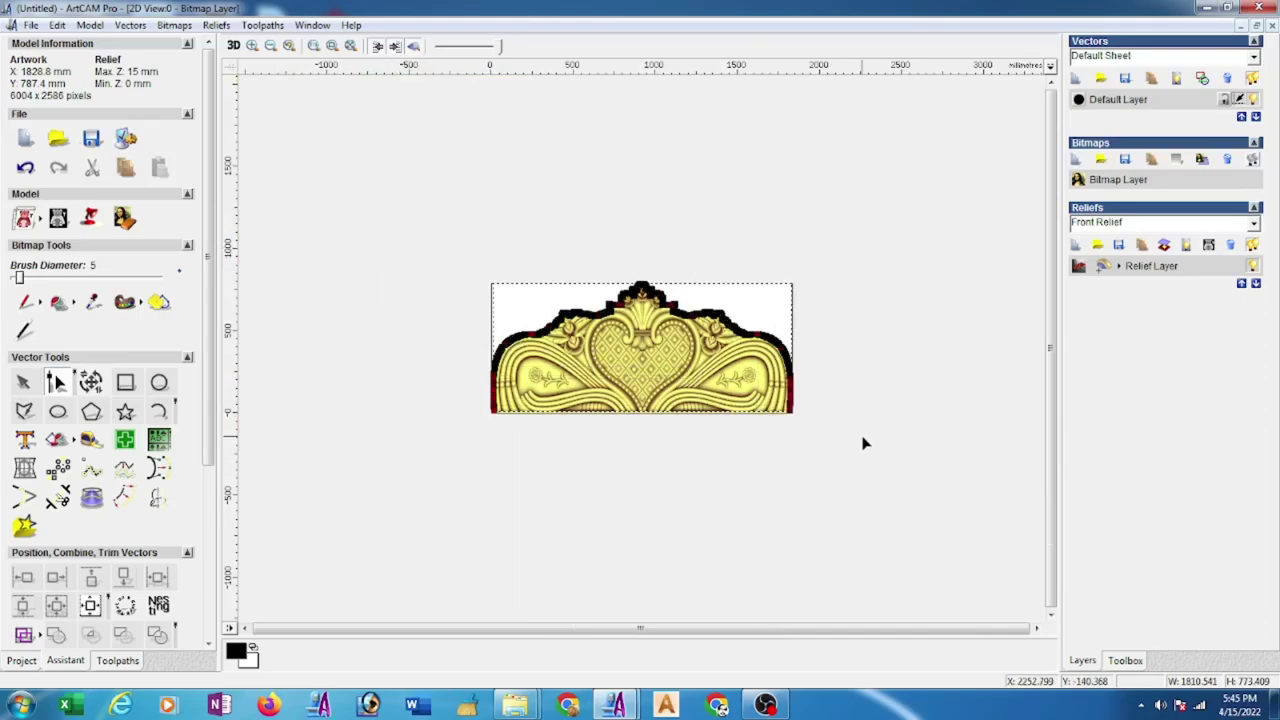
Step: Spline the selected outline at 0.5 tolerance, turning 1873 lines into 172 Bezier curves
click(118, 476)
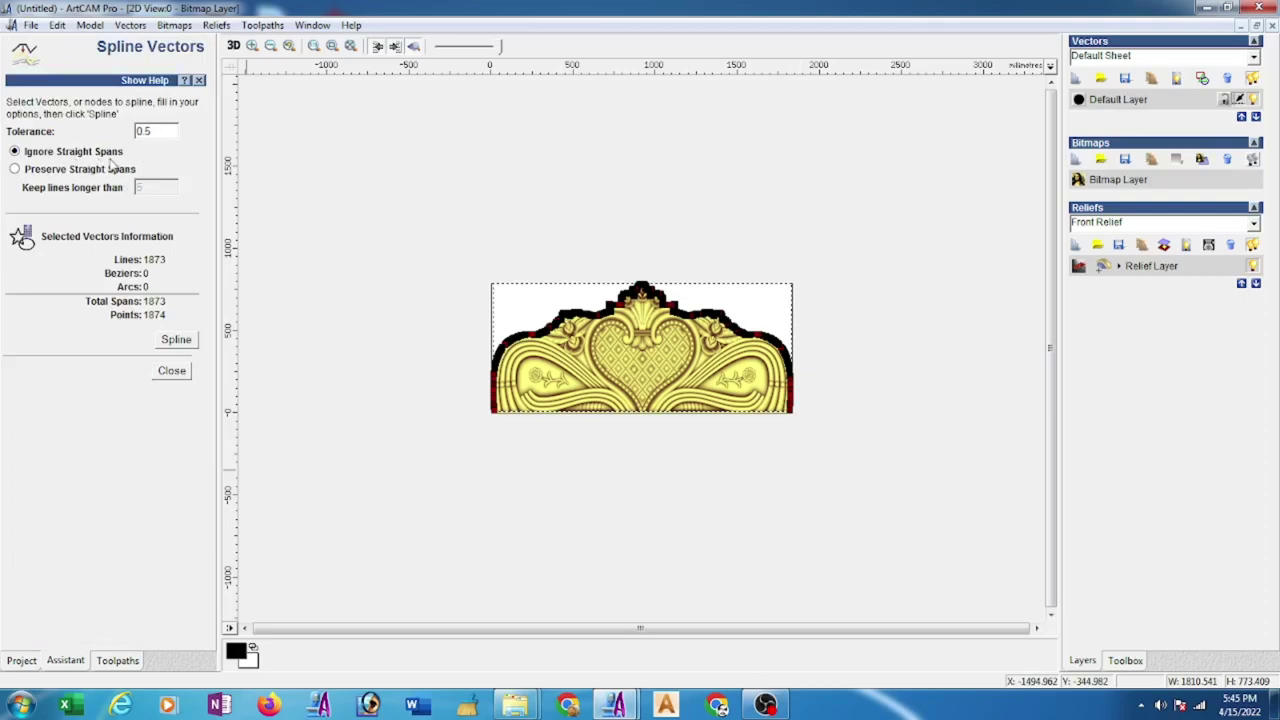
click(180, 341)
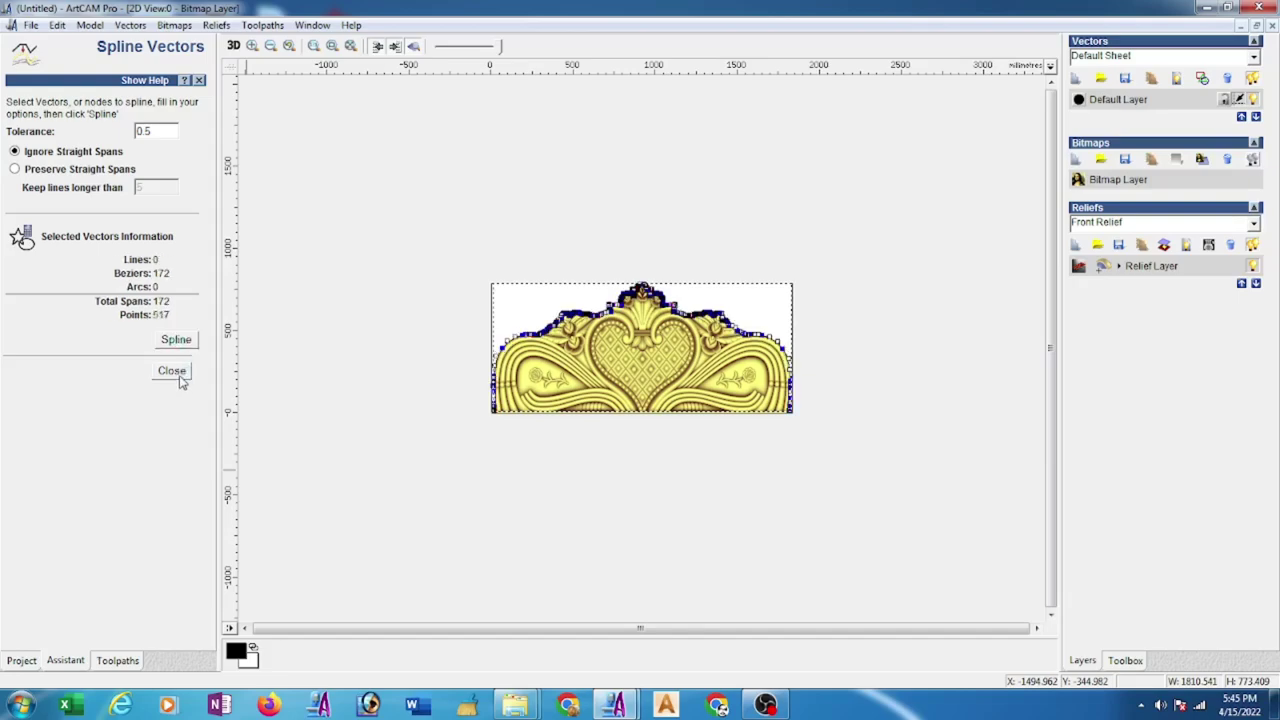
click(172, 372)
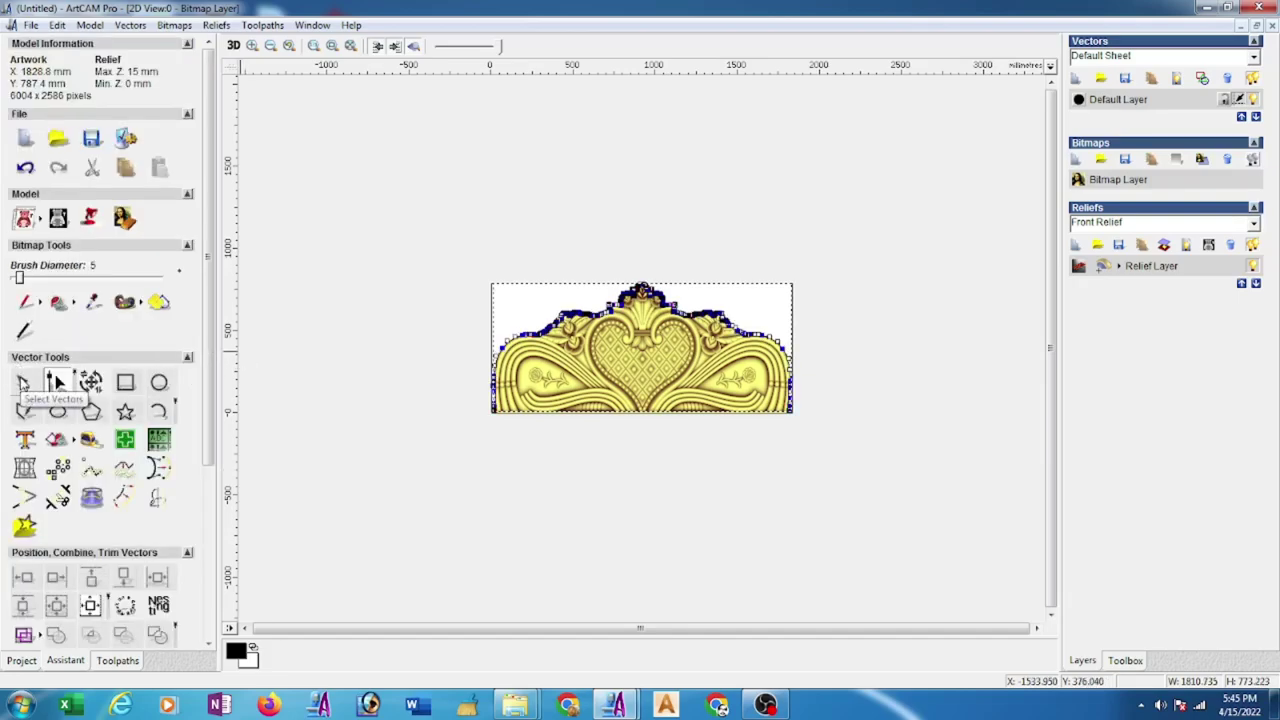
Step: Return to Select Vectors, zoom into the relief's lower-left and clear the selection
click(22, 383)
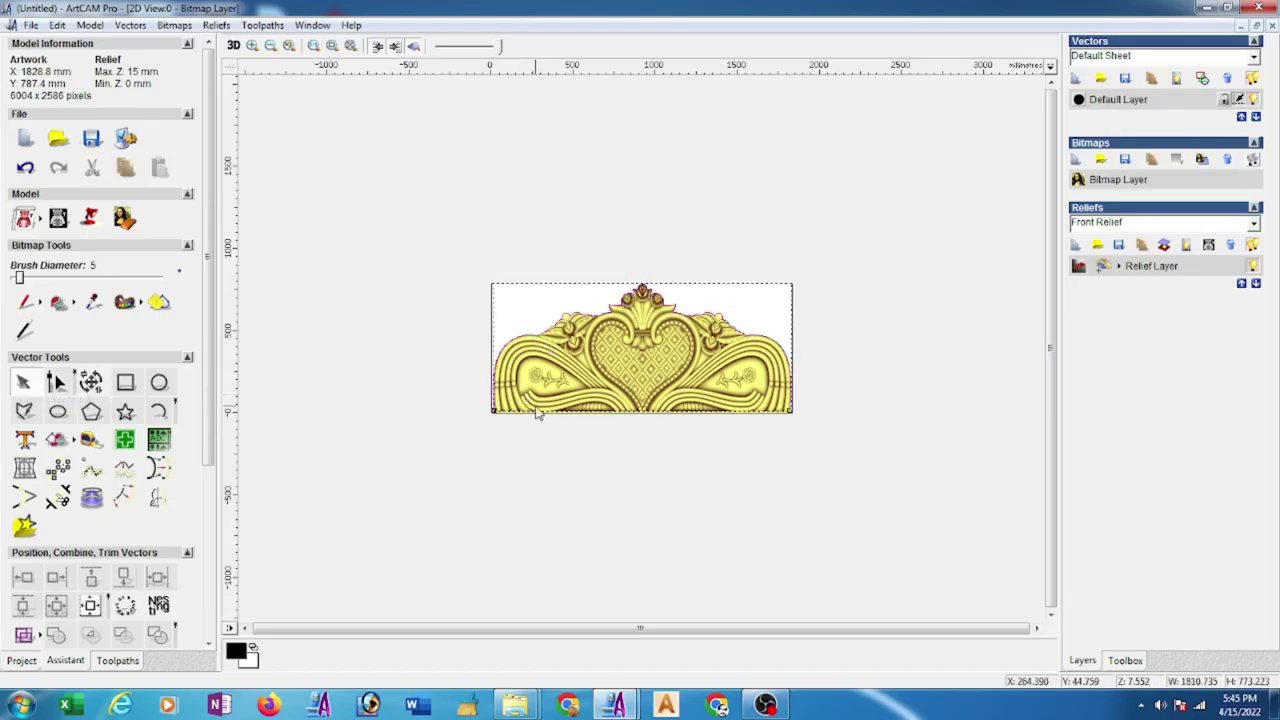
scroll(535, 410, up, 5)
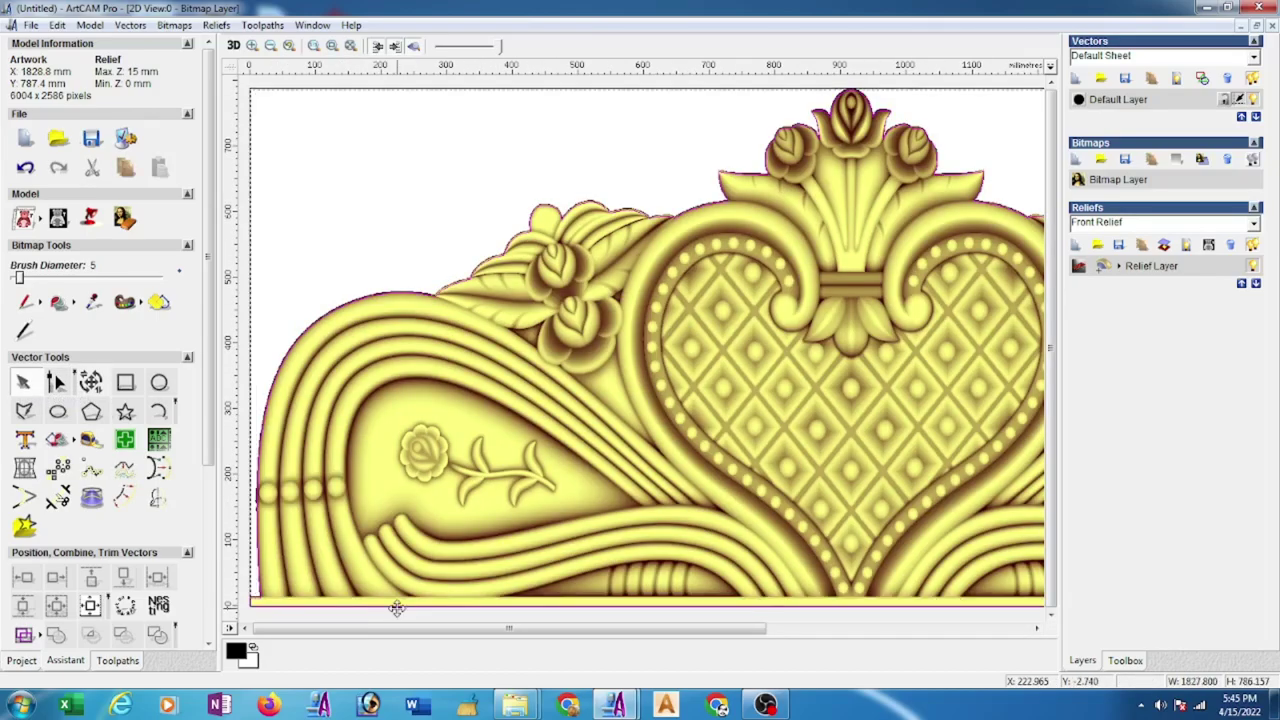
scroll(210, 432, down, 1)
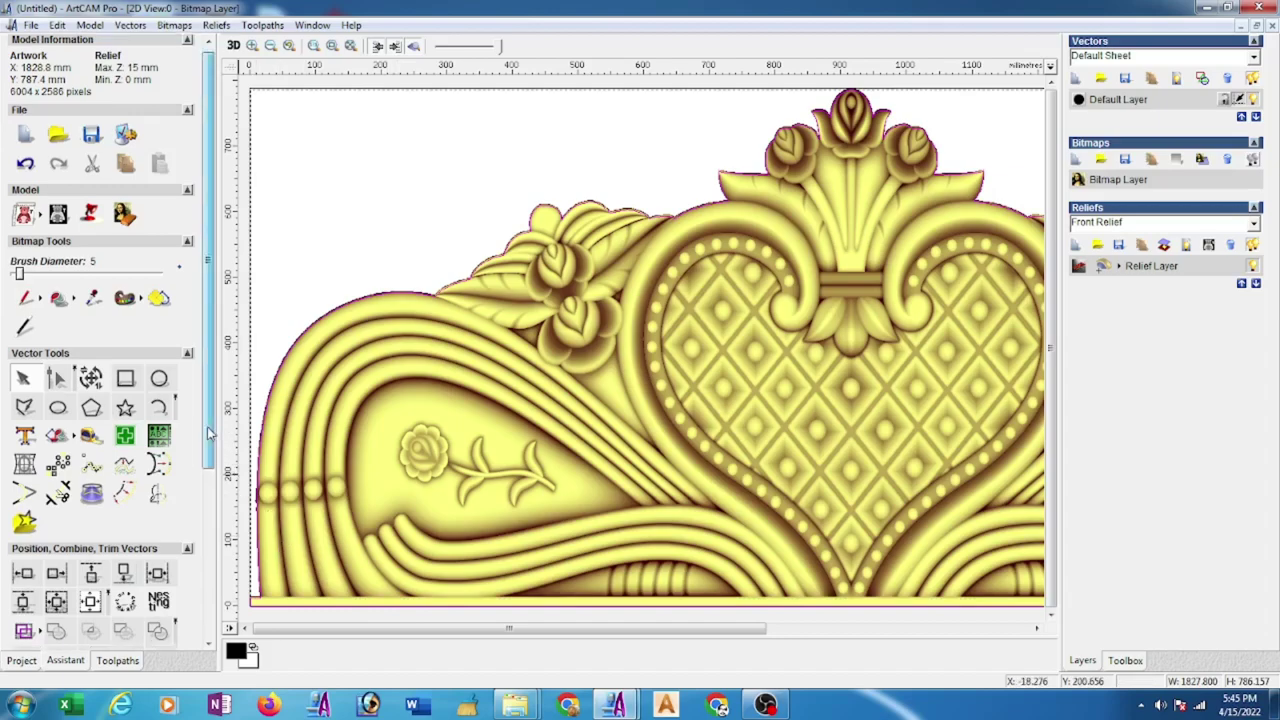
drag(210, 432, 212, 600)
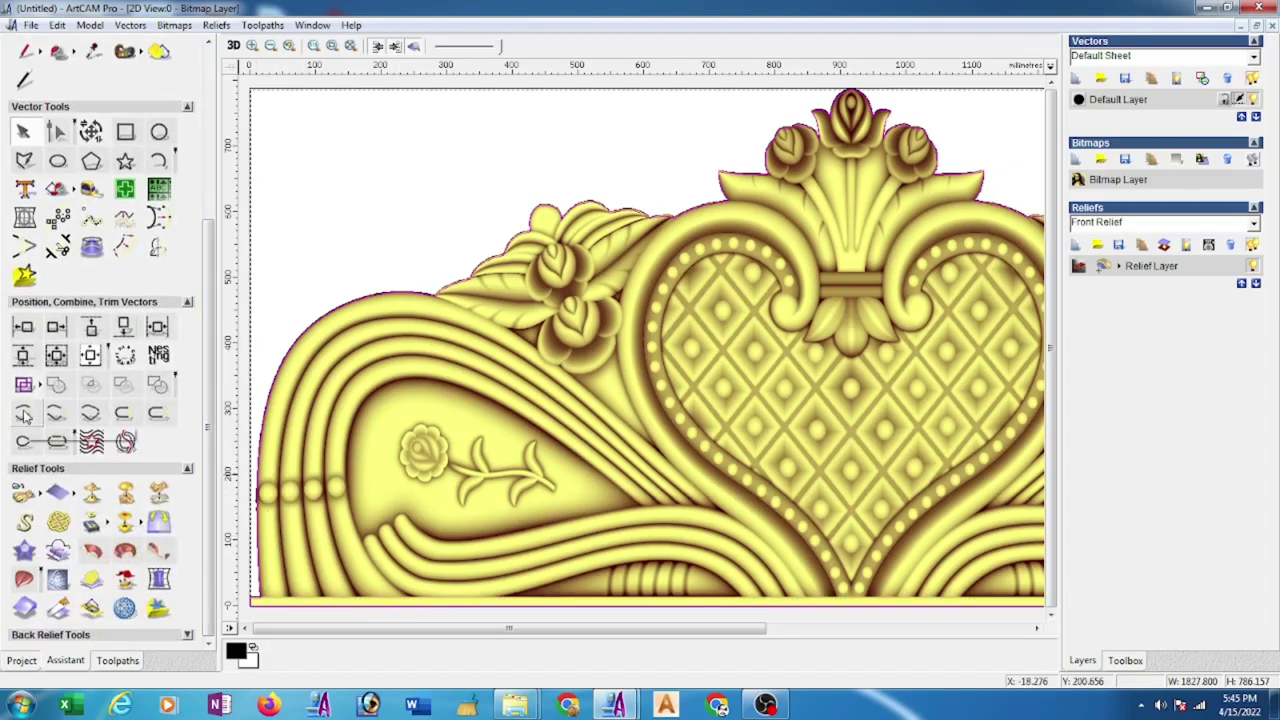
click(22, 413)
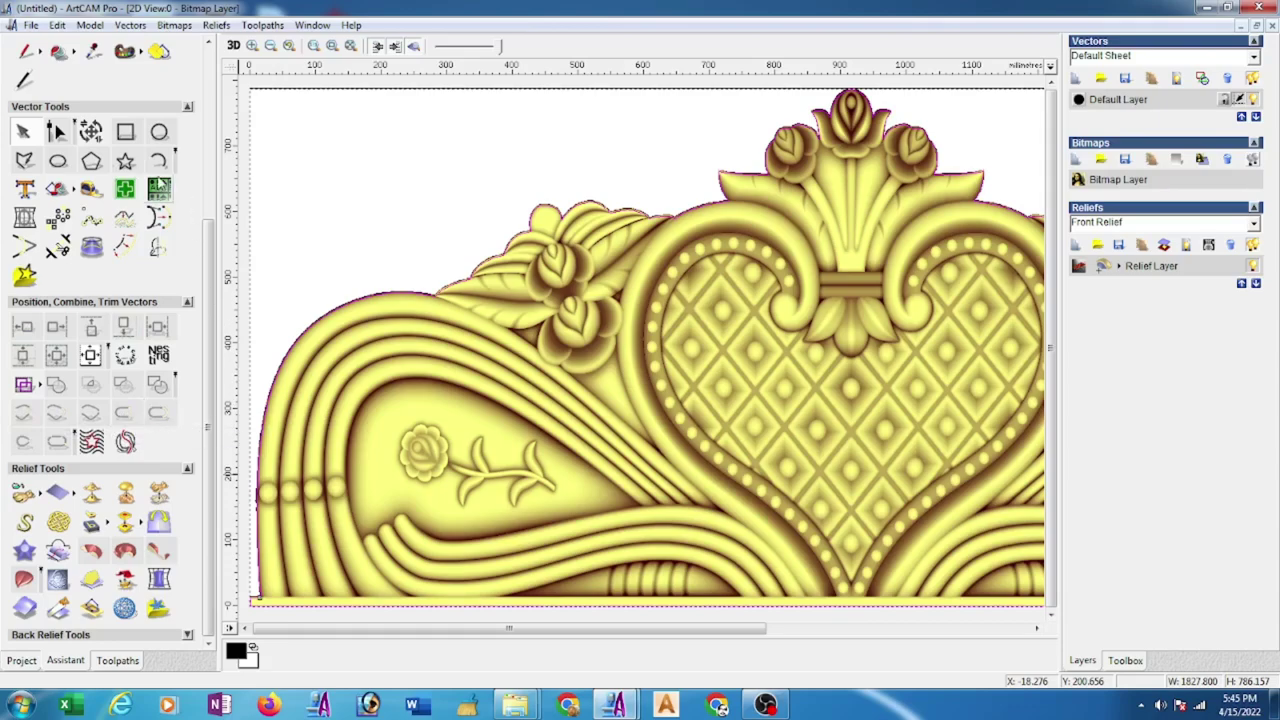
Step: Rotate the relief 90 degrees and tile the 2D and 3D views vertically
click(90, 25)
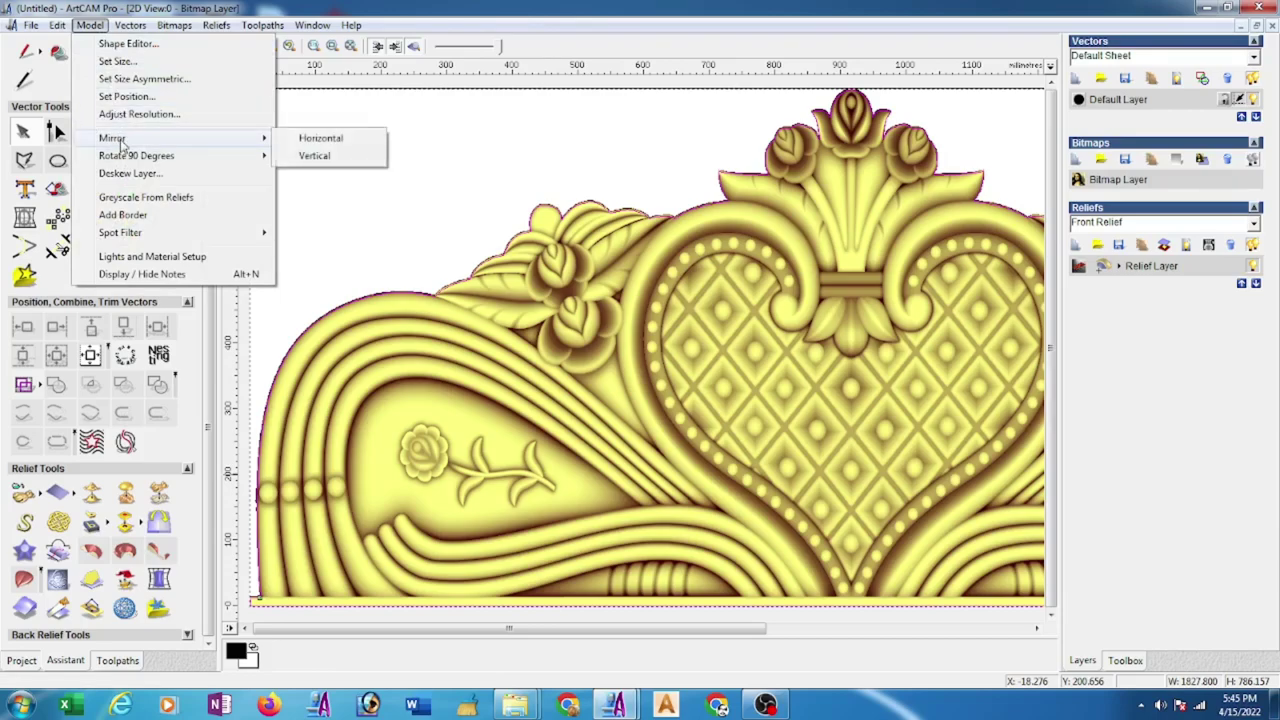
mouse_move(136, 155)
click(310, 160)
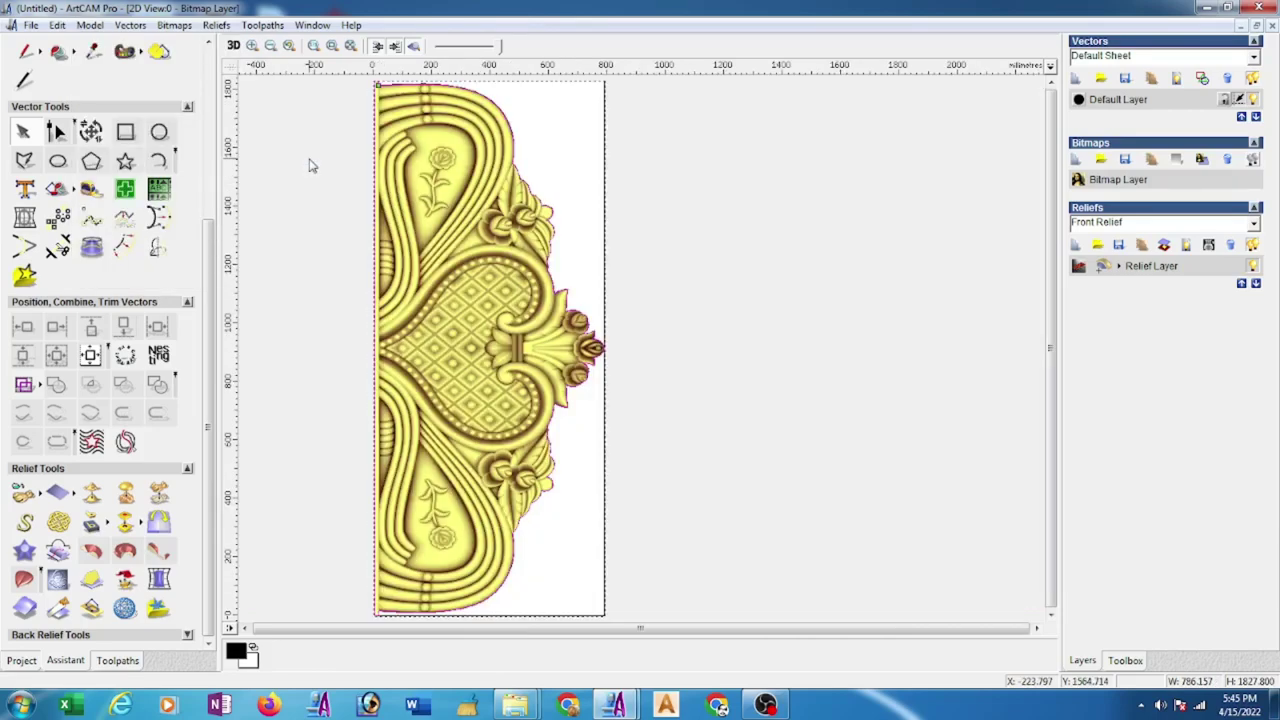
click(312, 25)
click(333, 60)
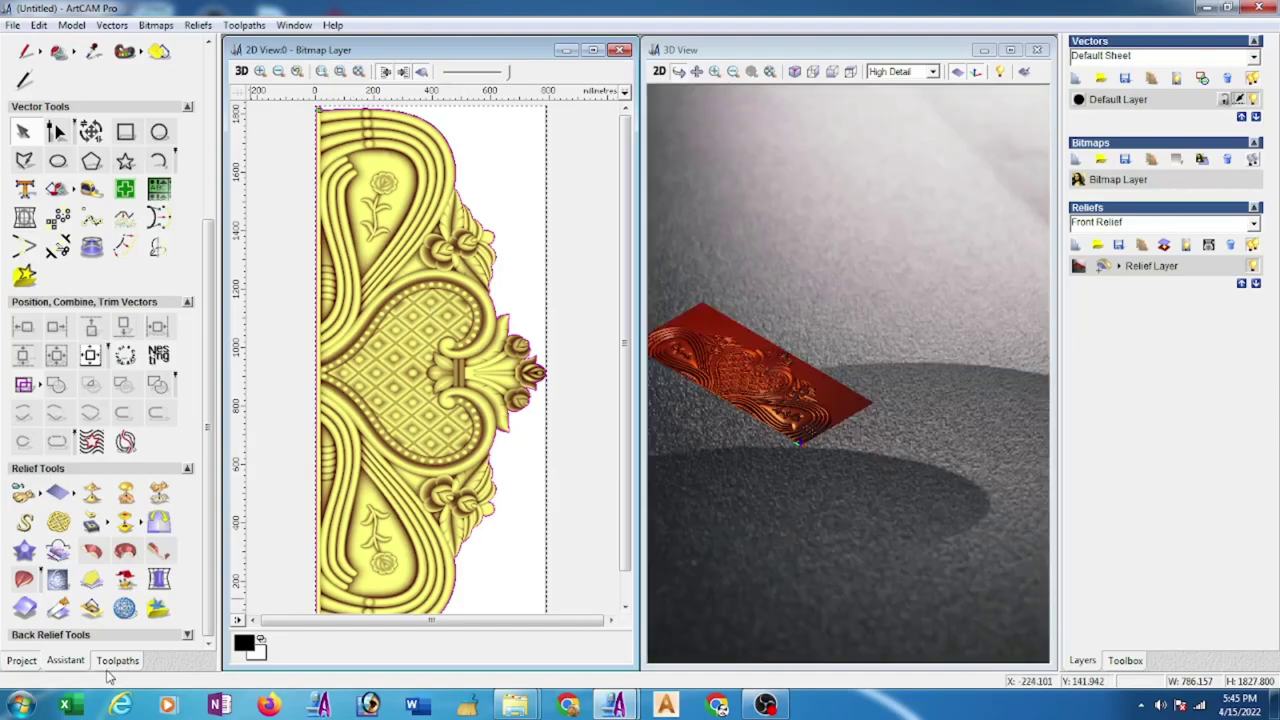
Step: Tilt and pan the 3D view so the headboard stands upright, and show the toolpath tools
mouse_move(686, 486)
mouse_down()
mouse_move(846, 417)
mouse_move(806, 580)
mouse_move(825, 378)
mouse_move(860, 360)
mouse_up()
click(696, 71)
drag(803, 273, 828, 373)
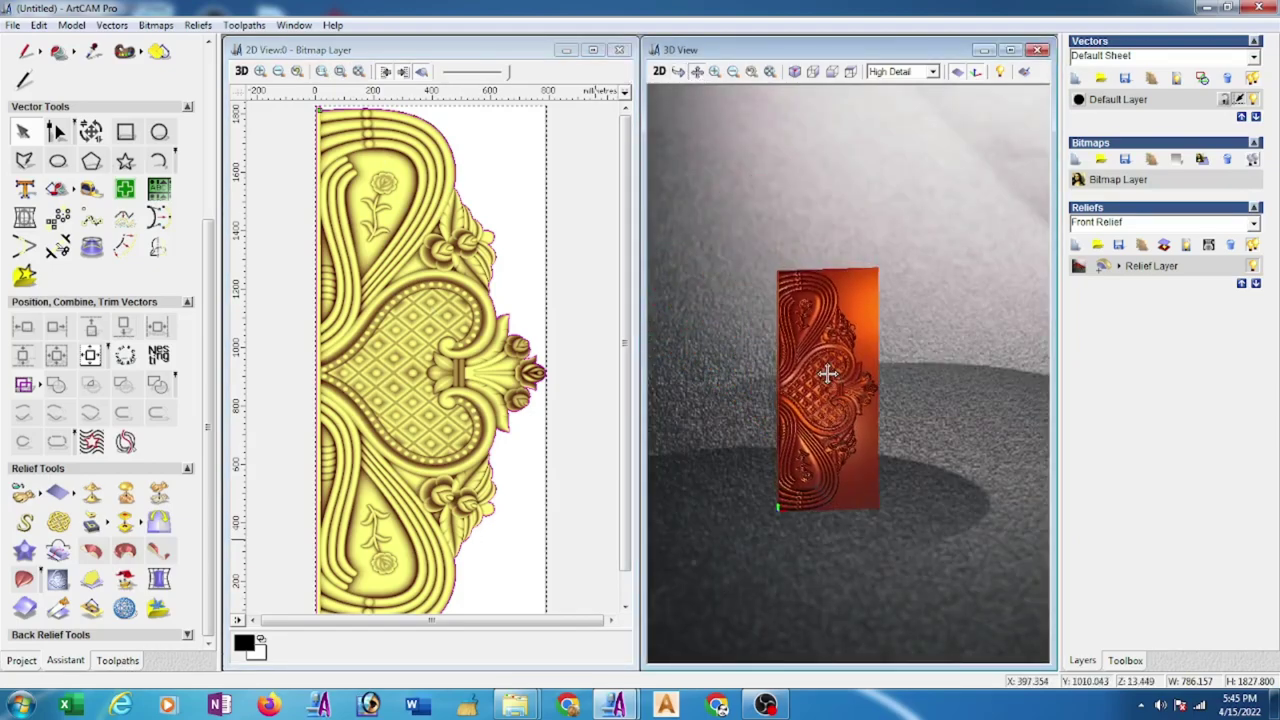
click(117, 660)
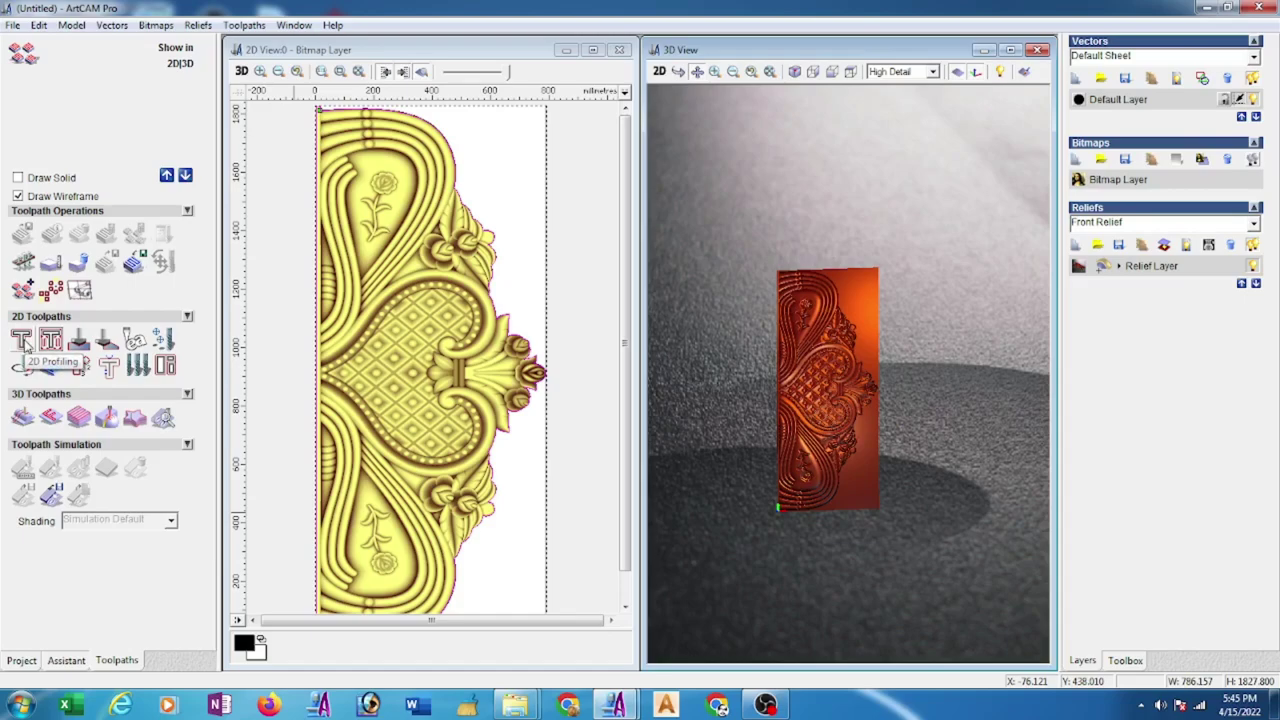
Step: Start an inside 2D profile toolpath using the End Mill 6 mm tool
click(22, 341)
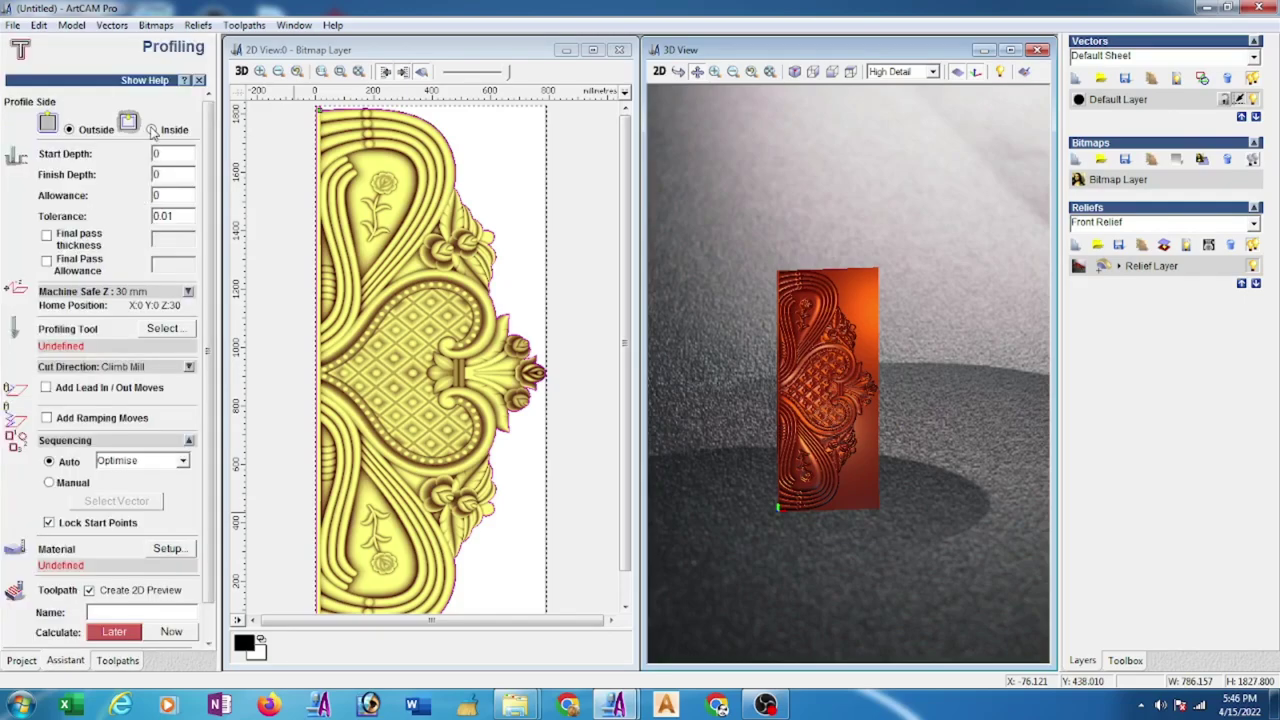
click(152, 130)
double_click(165, 176)
text(5)
click(163, 329)
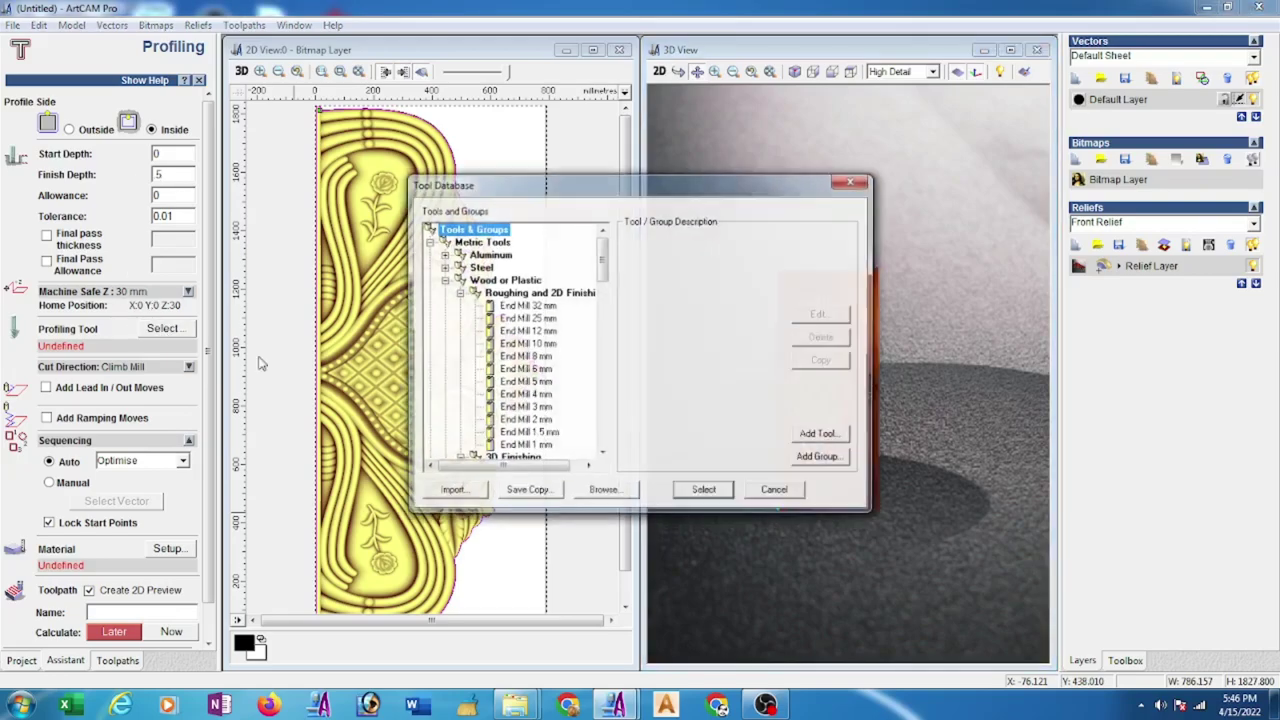
click(538, 370)
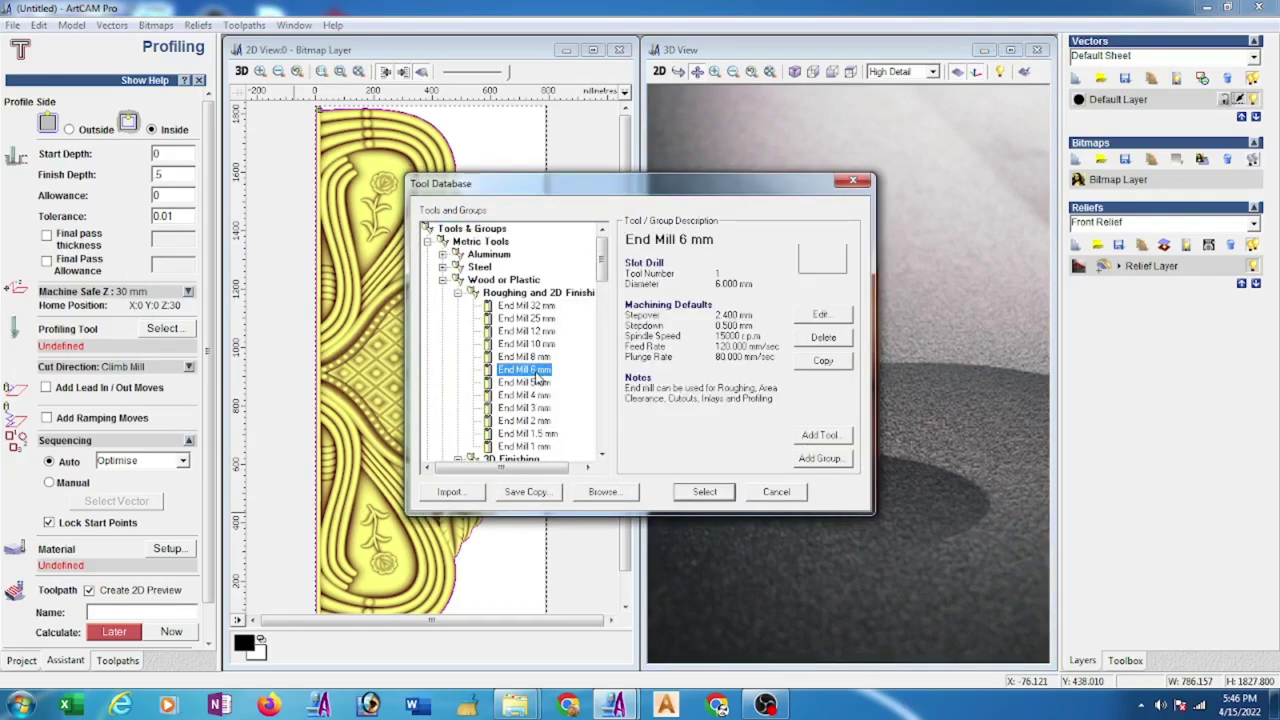
click(821, 314)
drag(849, 237, 792, 252)
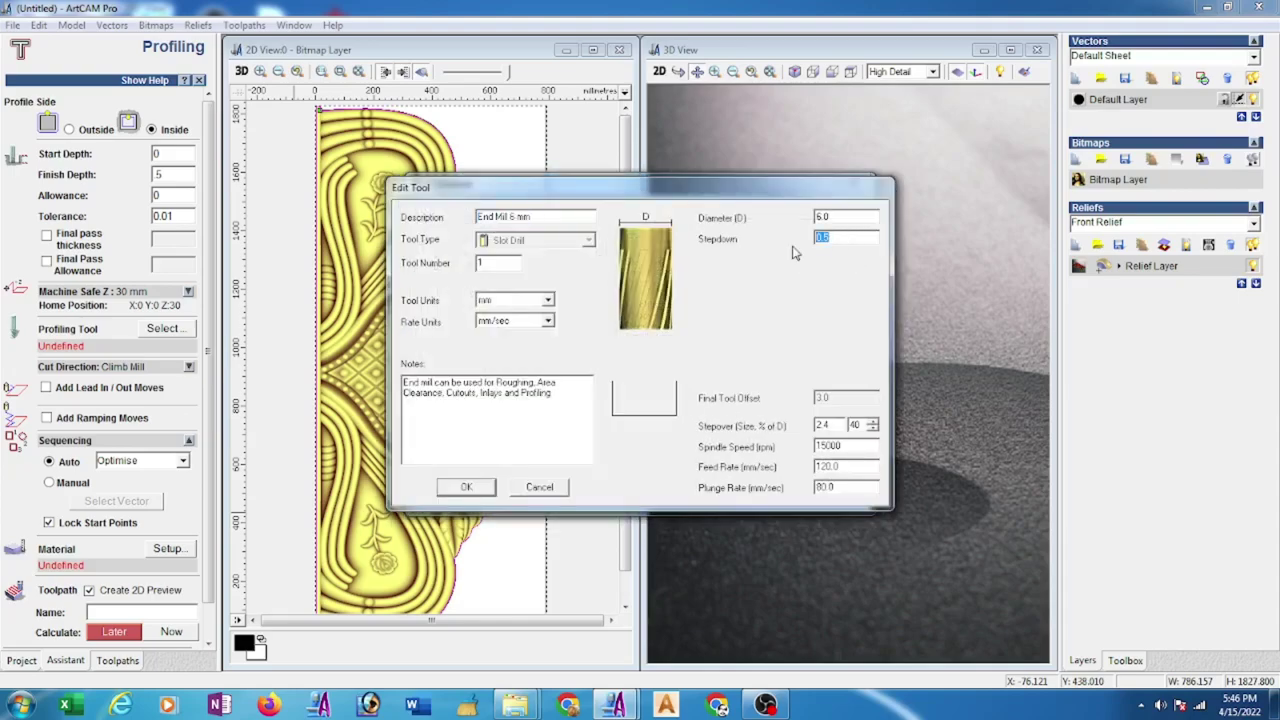
click(465, 488)
click(710, 490)
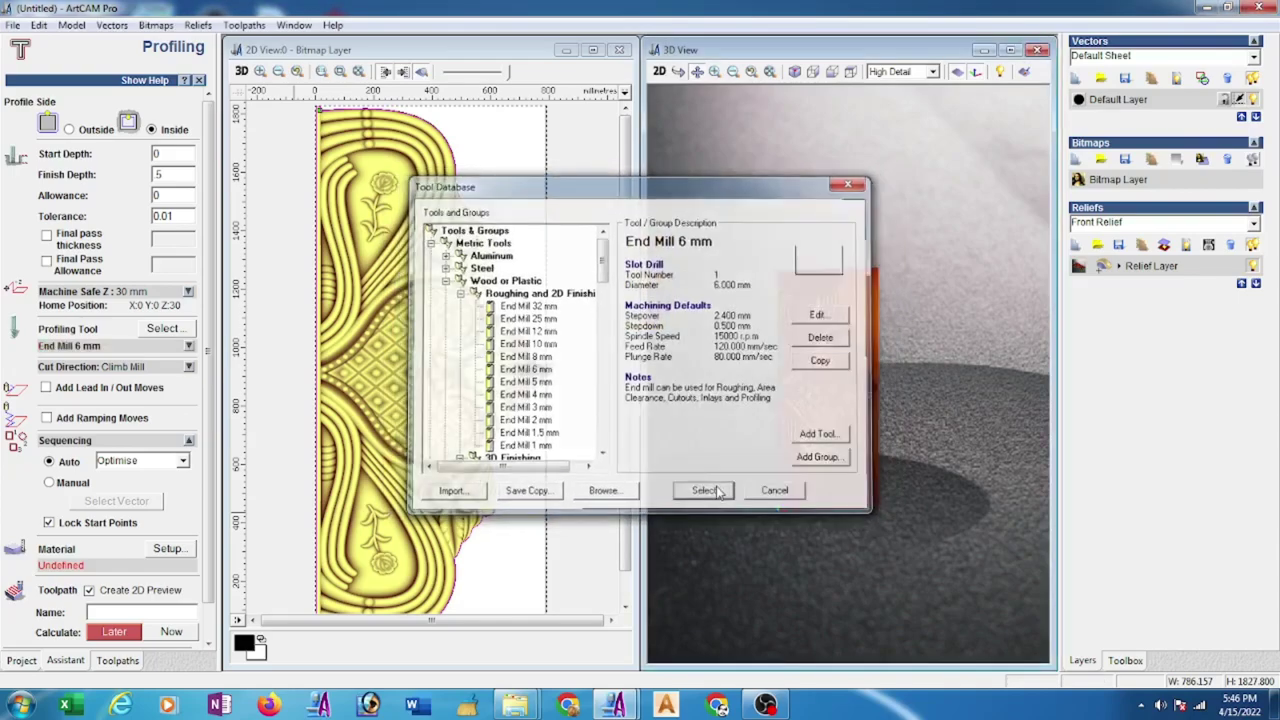
Step: Set the material thickness to 40 mm and calculate the profile toolpath
click(182, 552)
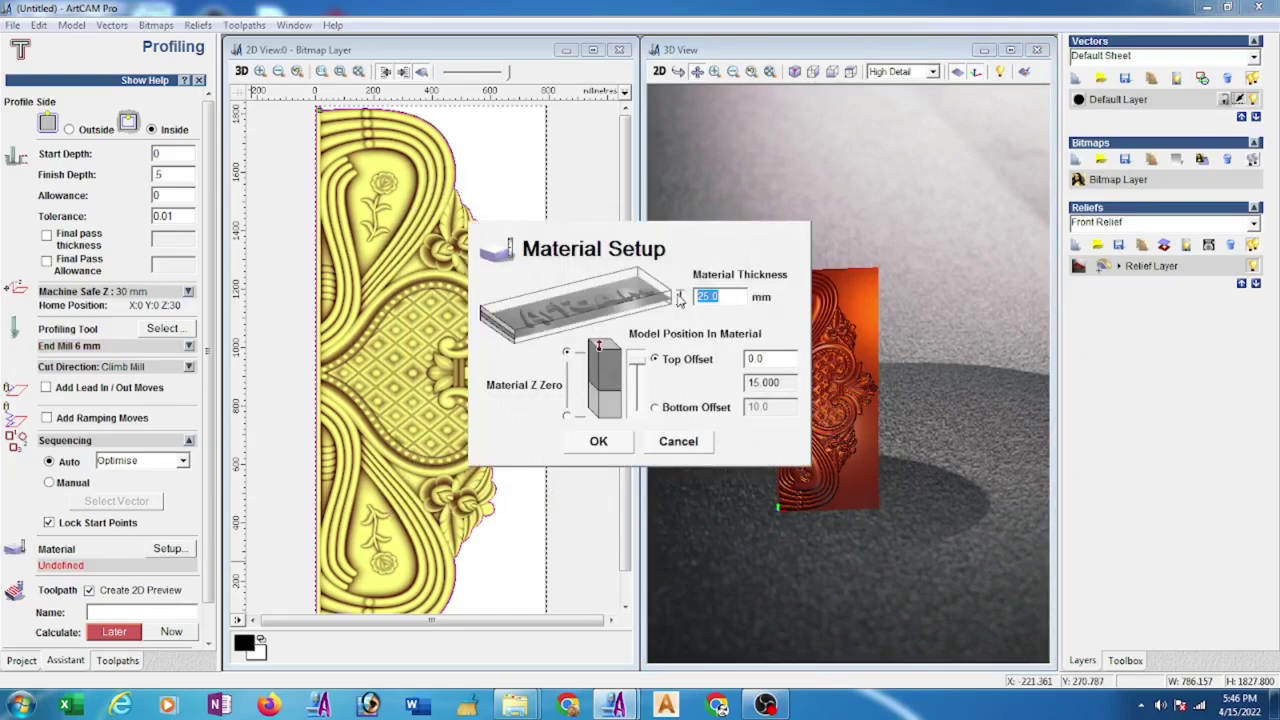
text(40)
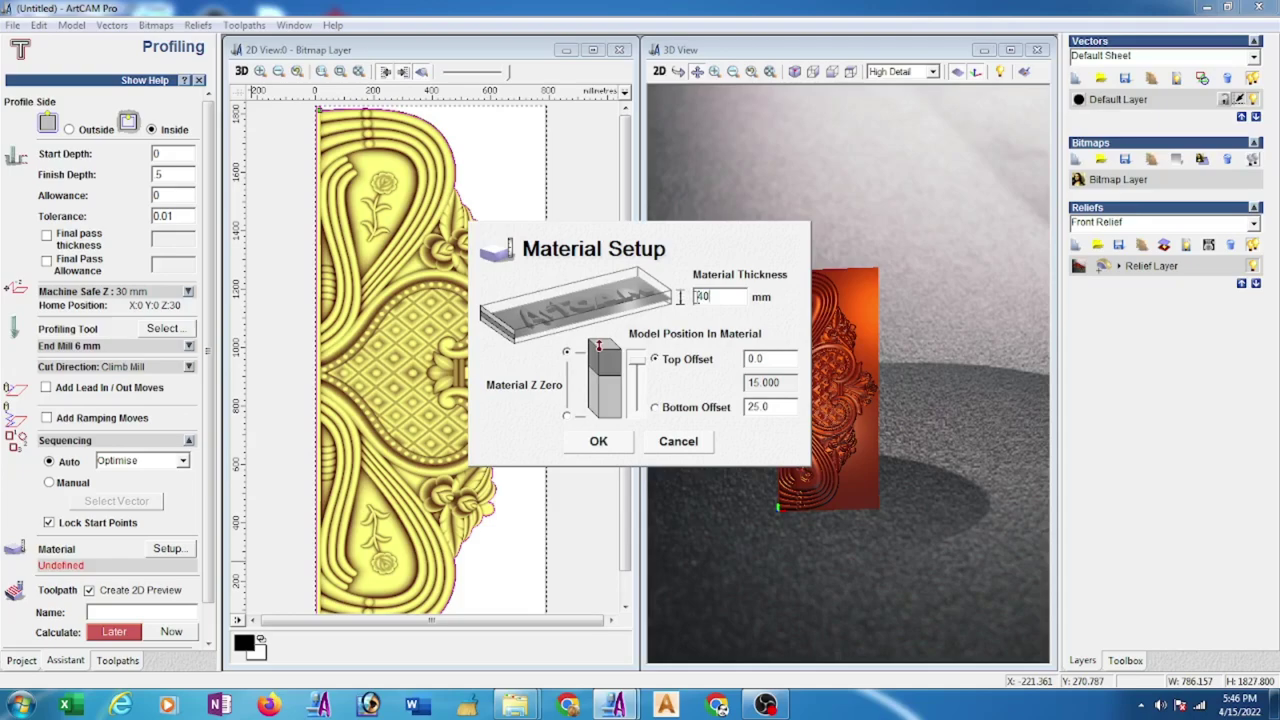
click(621, 445)
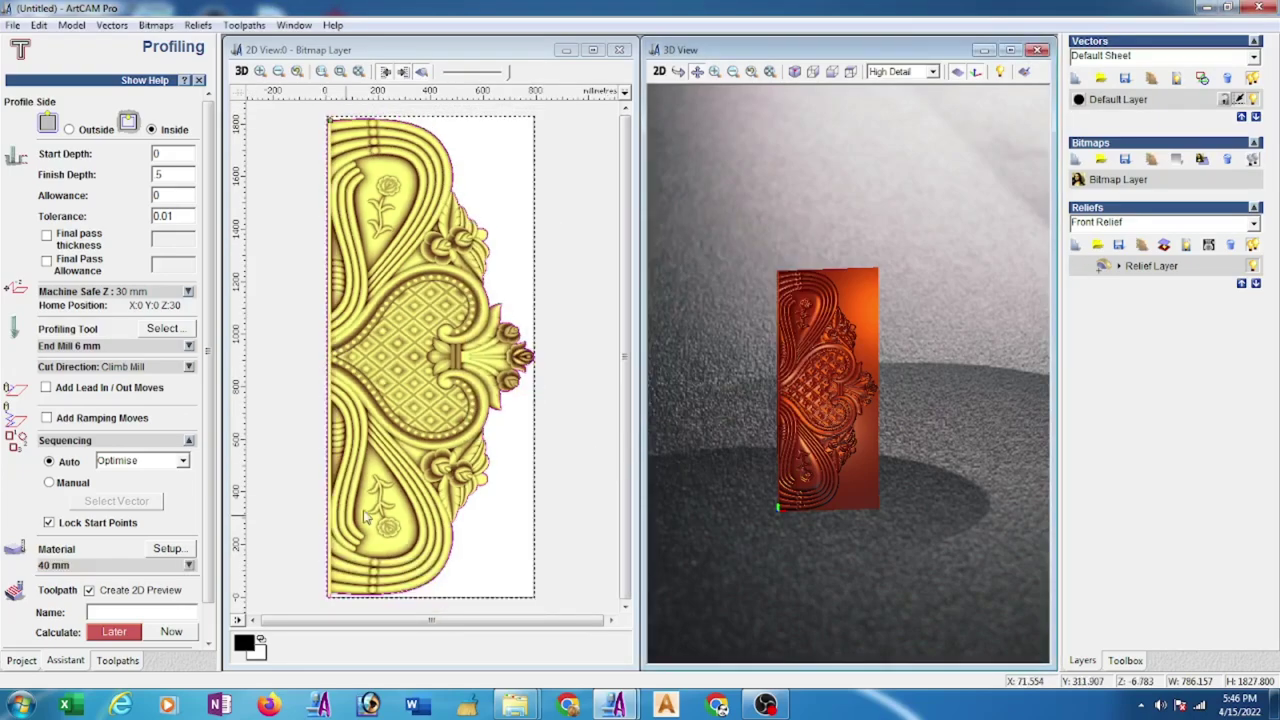
scroll(212, 562, down, 1)
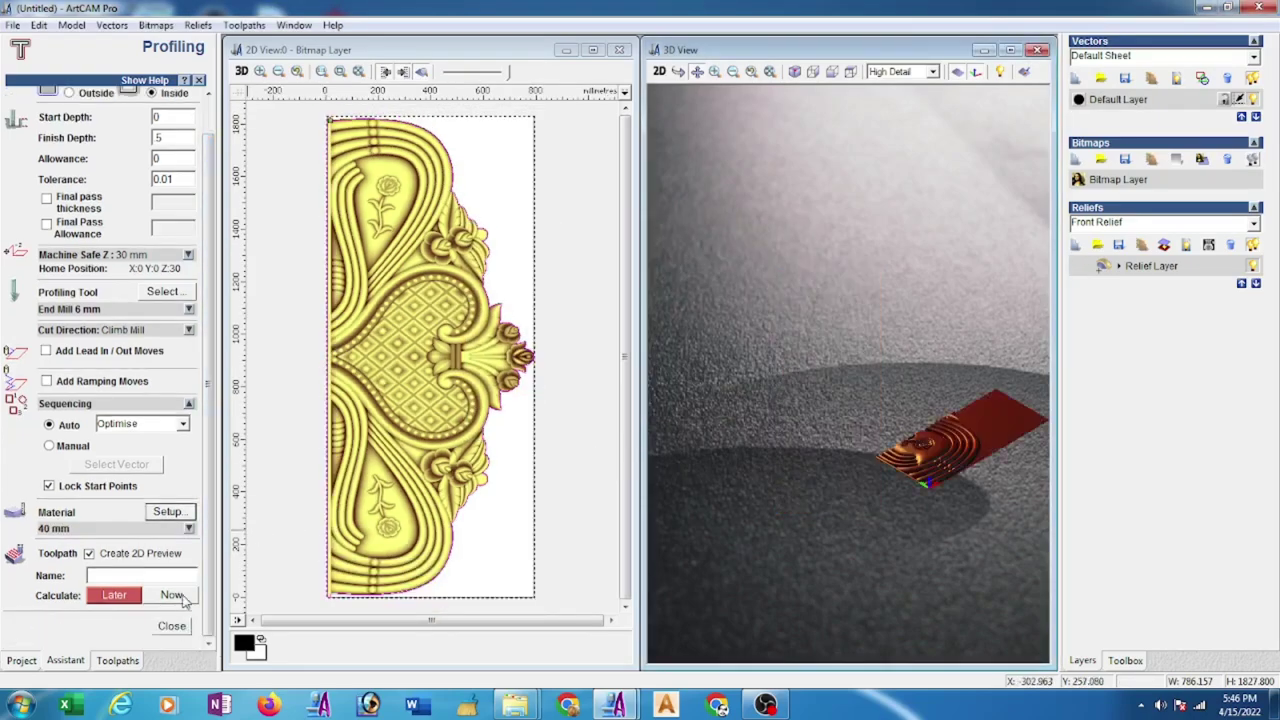
click(176, 628)
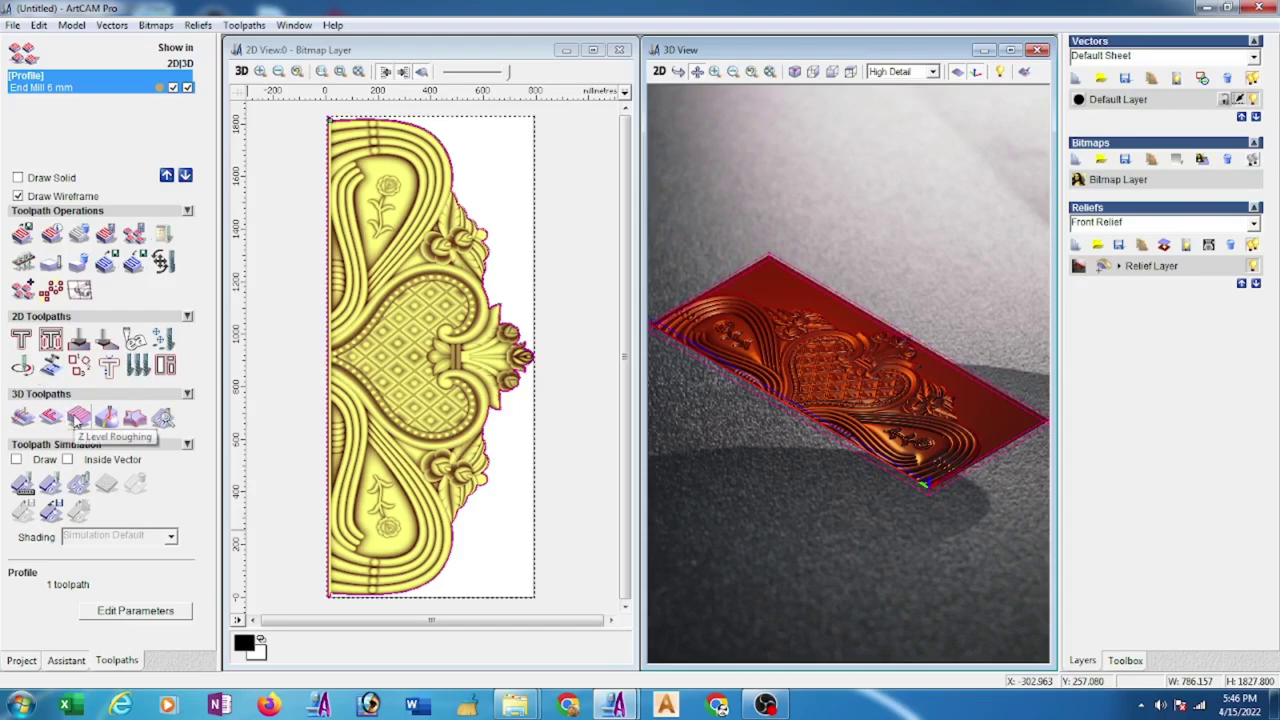
Step: Calculate Z Level Roughing with the End Mill 6 mm at a 5 mm stepdown
click(77, 420)
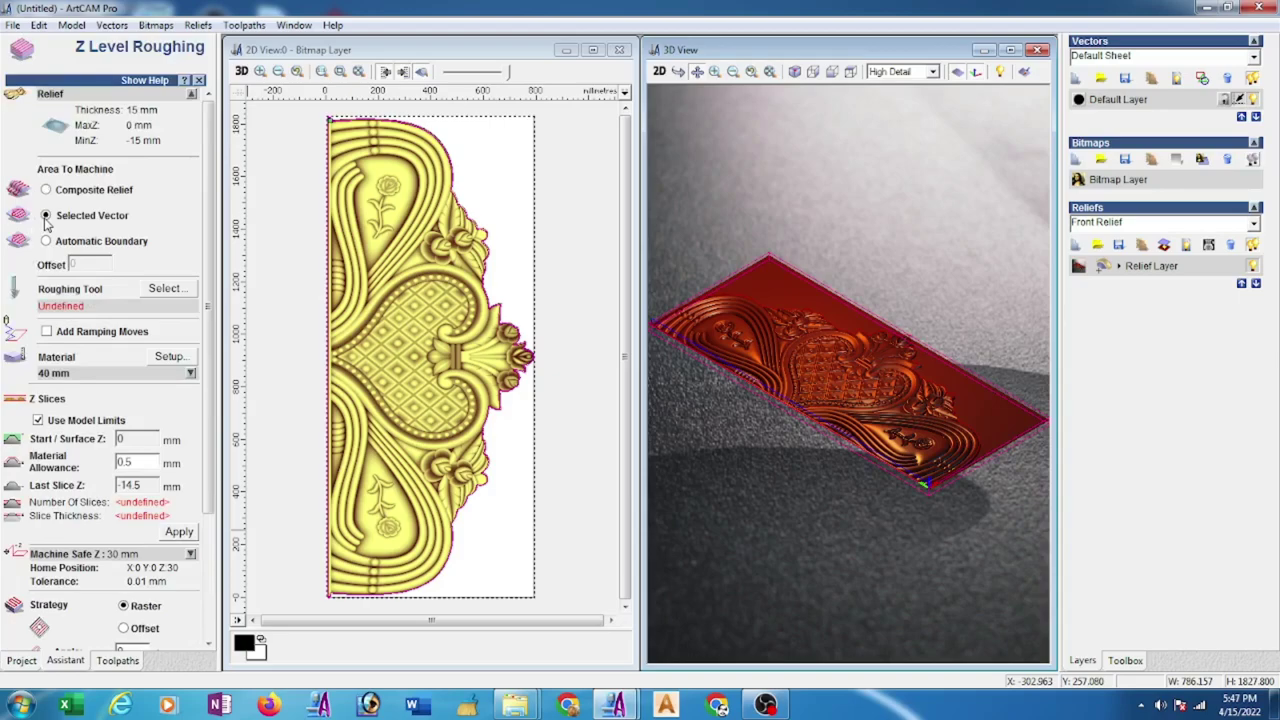
click(152, 289)
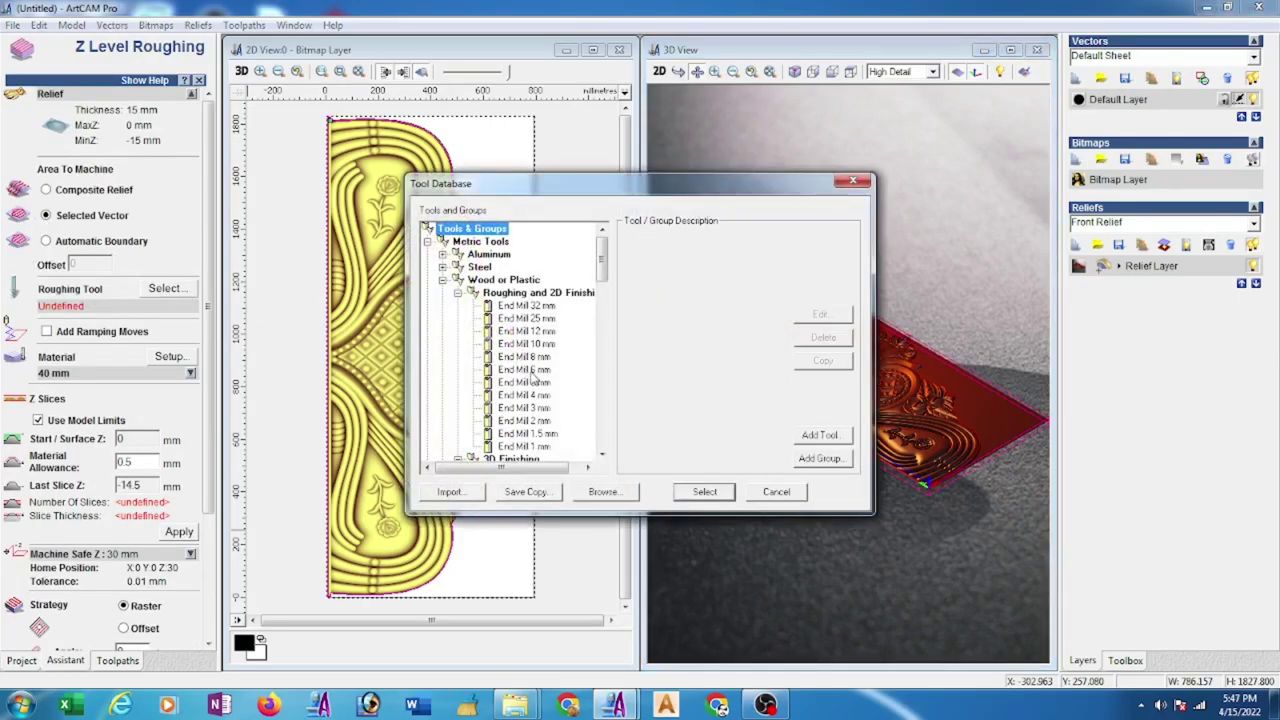
click(524, 370)
click(821, 314)
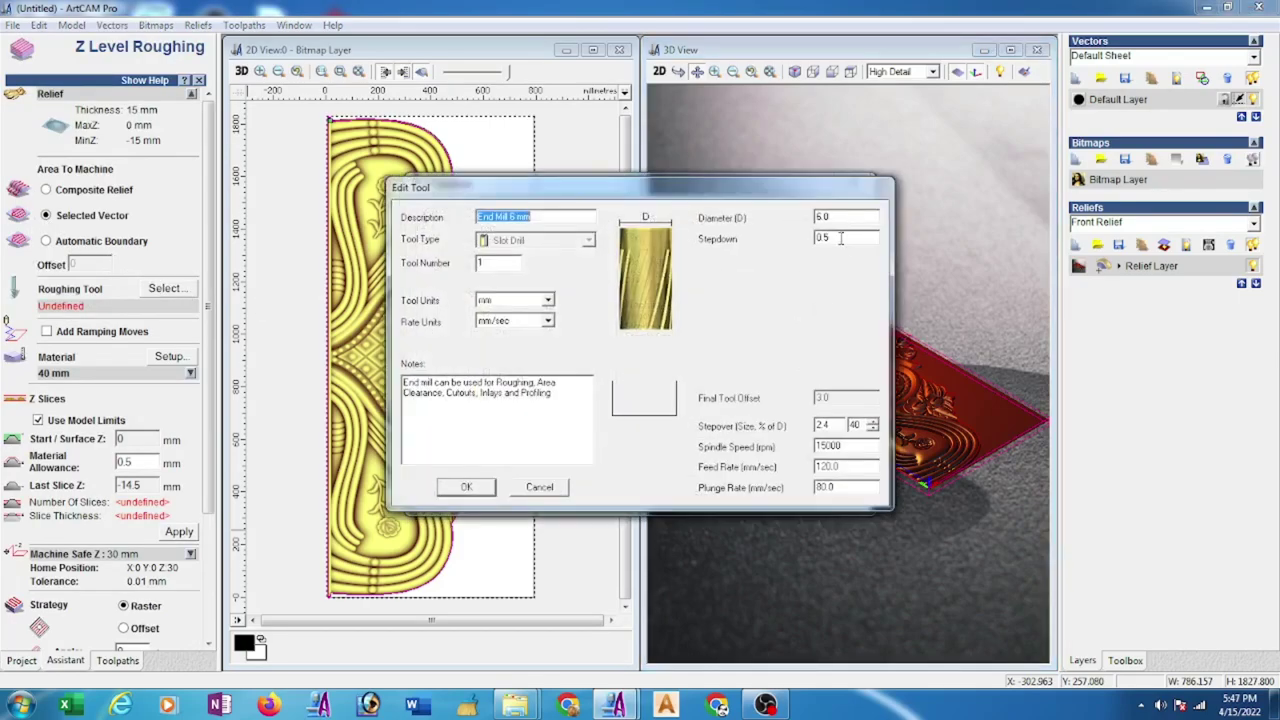
double_click(840, 238)
text(5)
click(464, 487)
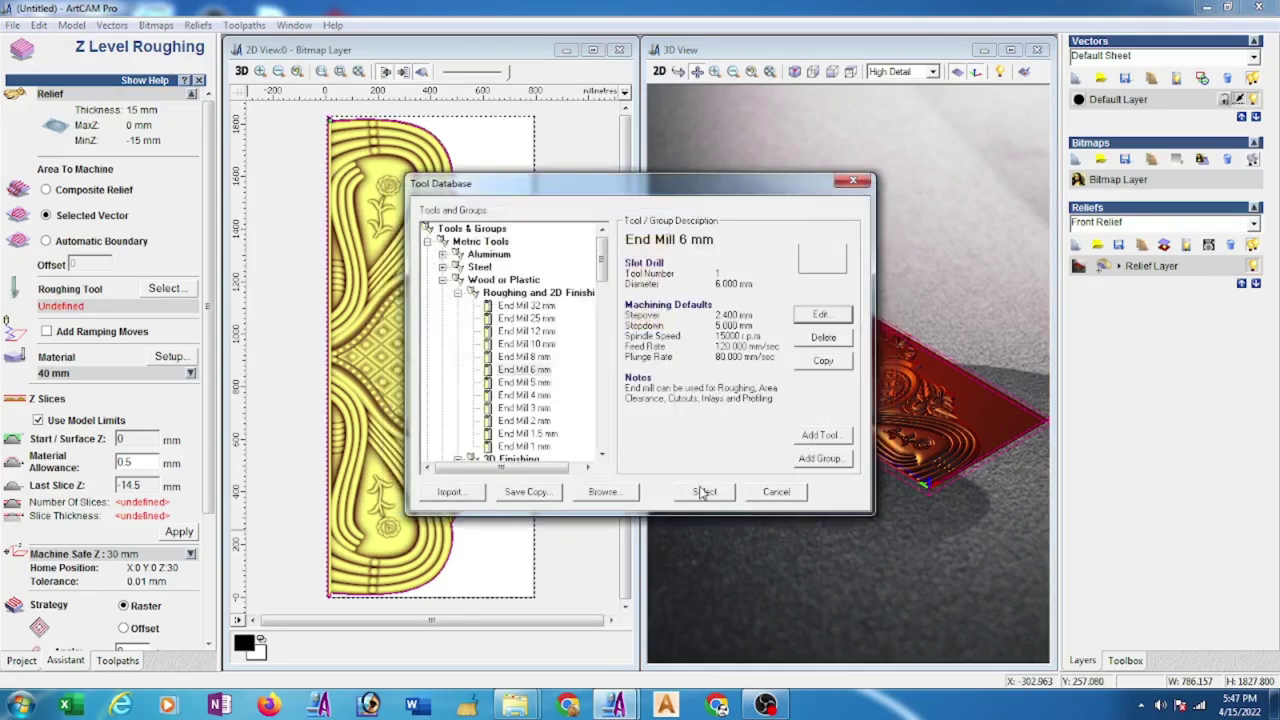
click(704, 492)
drag(210, 452, 214, 572)
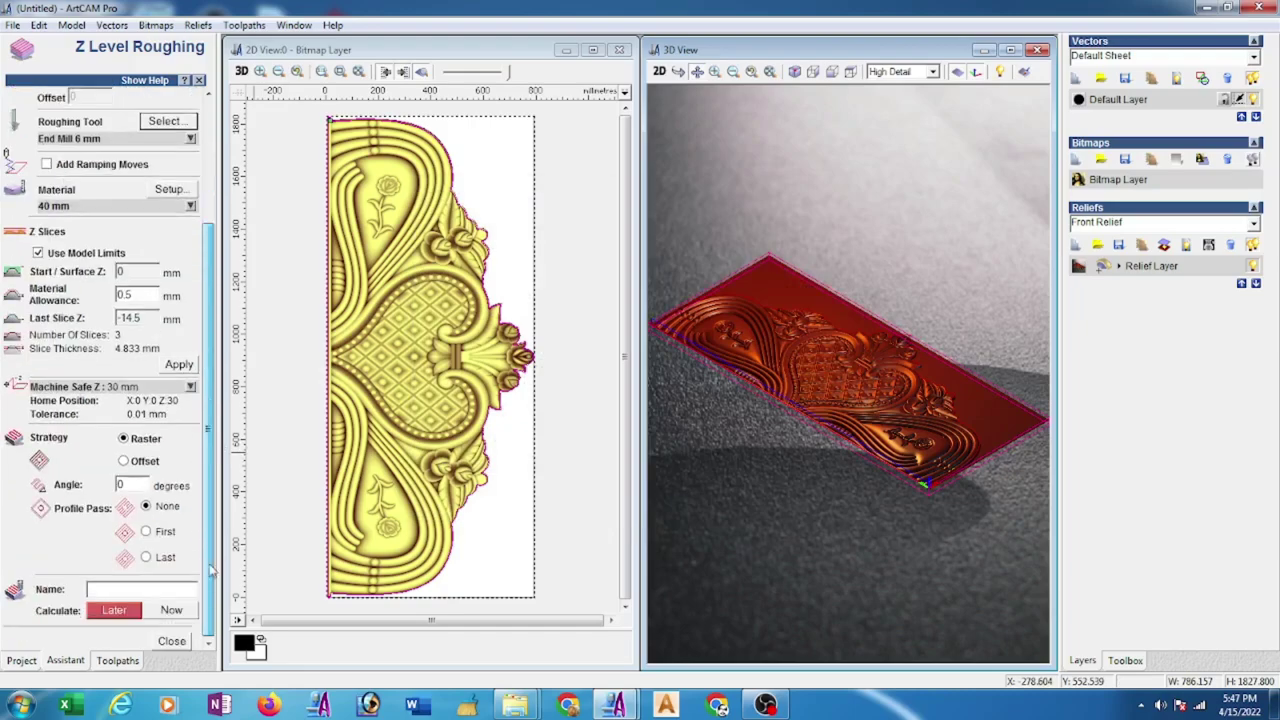
click(178, 612)
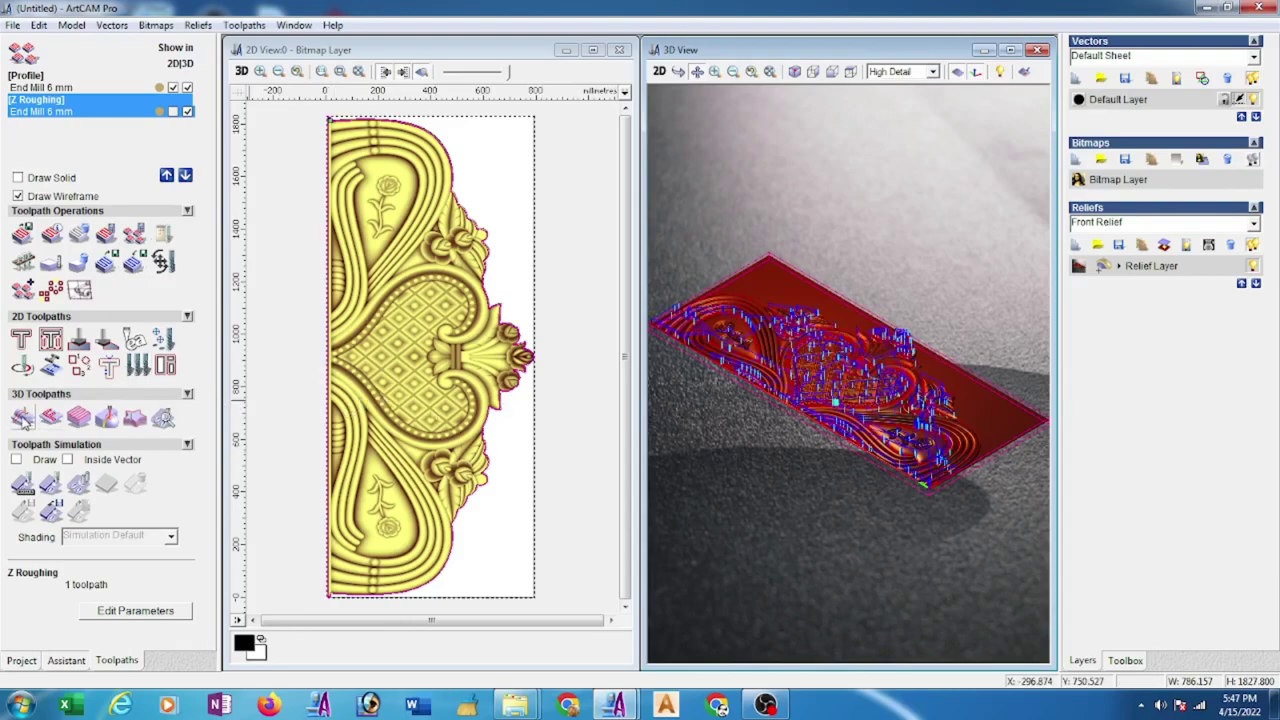
Step: Calculate a Machine Relief finish inside the selected vector with the Ball Nose 6 mm tool
click(22, 418)
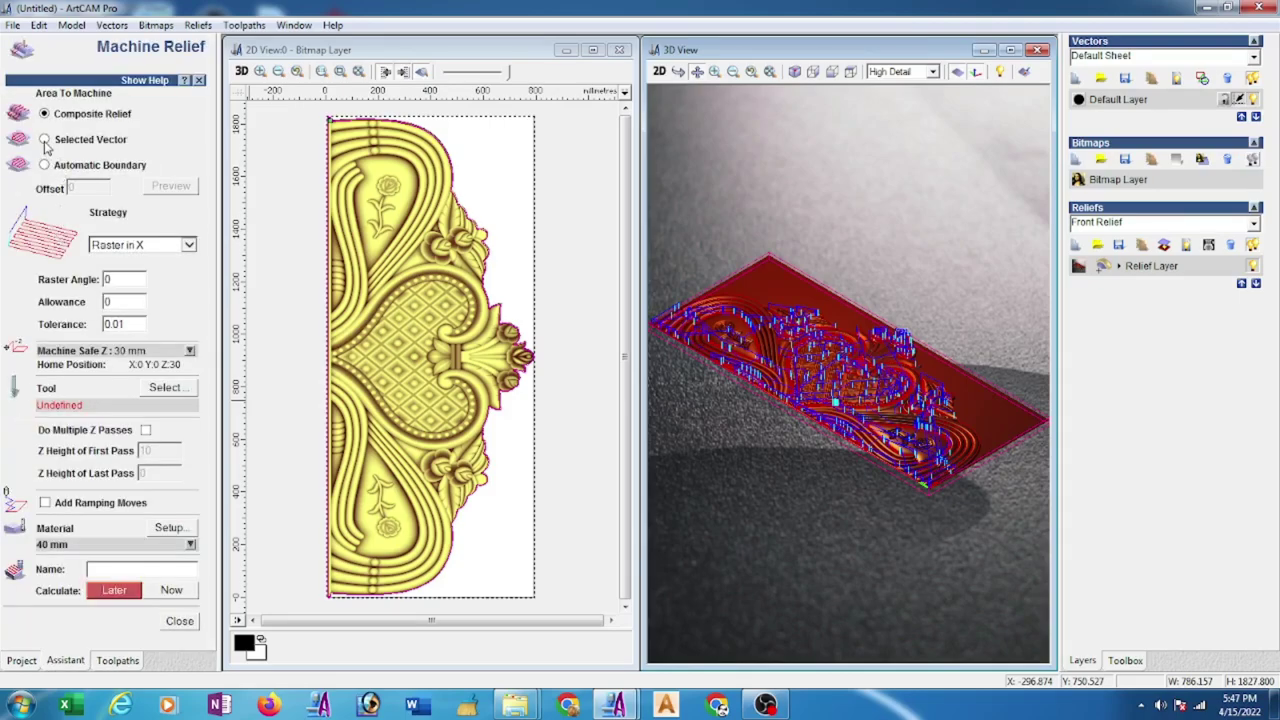
click(45, 141)
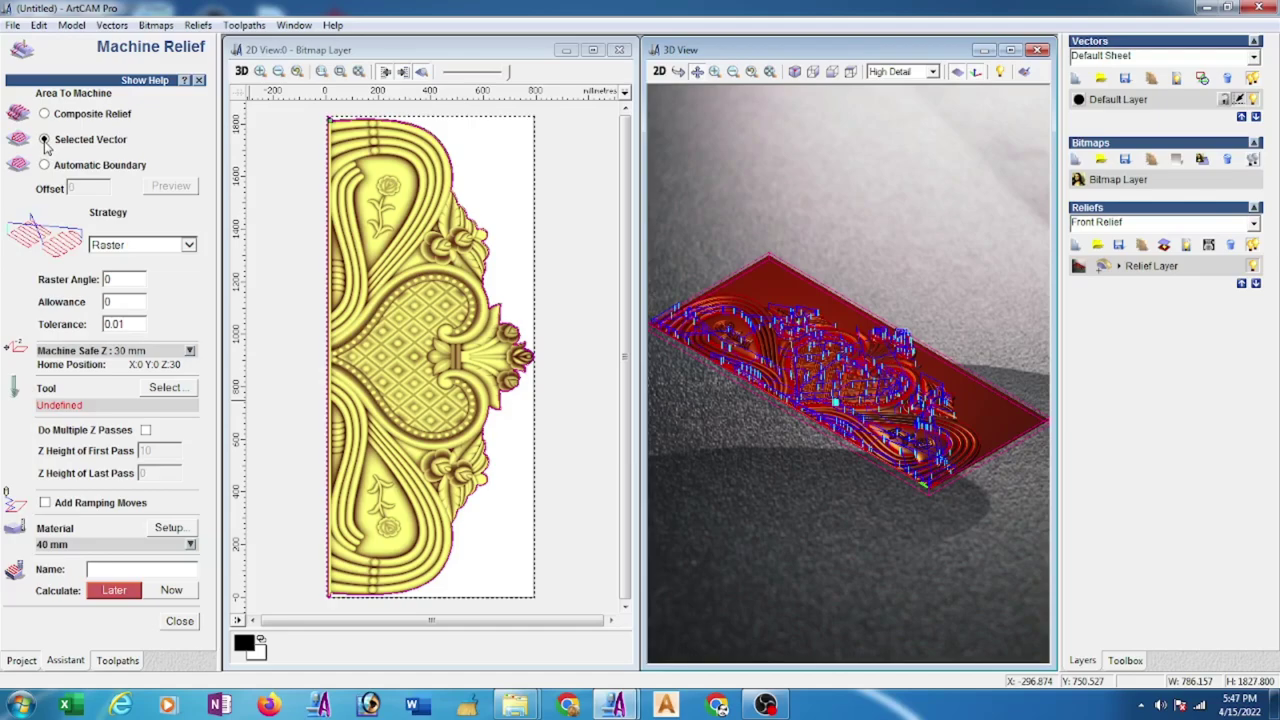
click(174, 388)
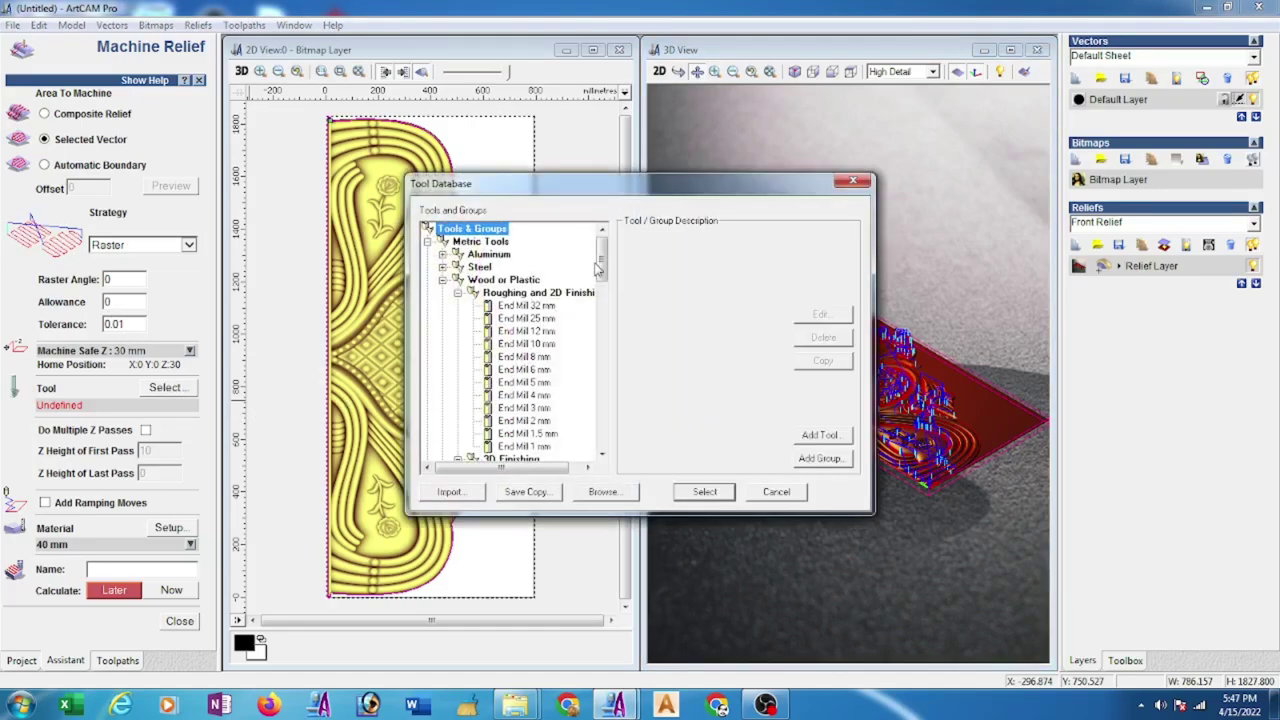
drag(601, 262, 604, 318)
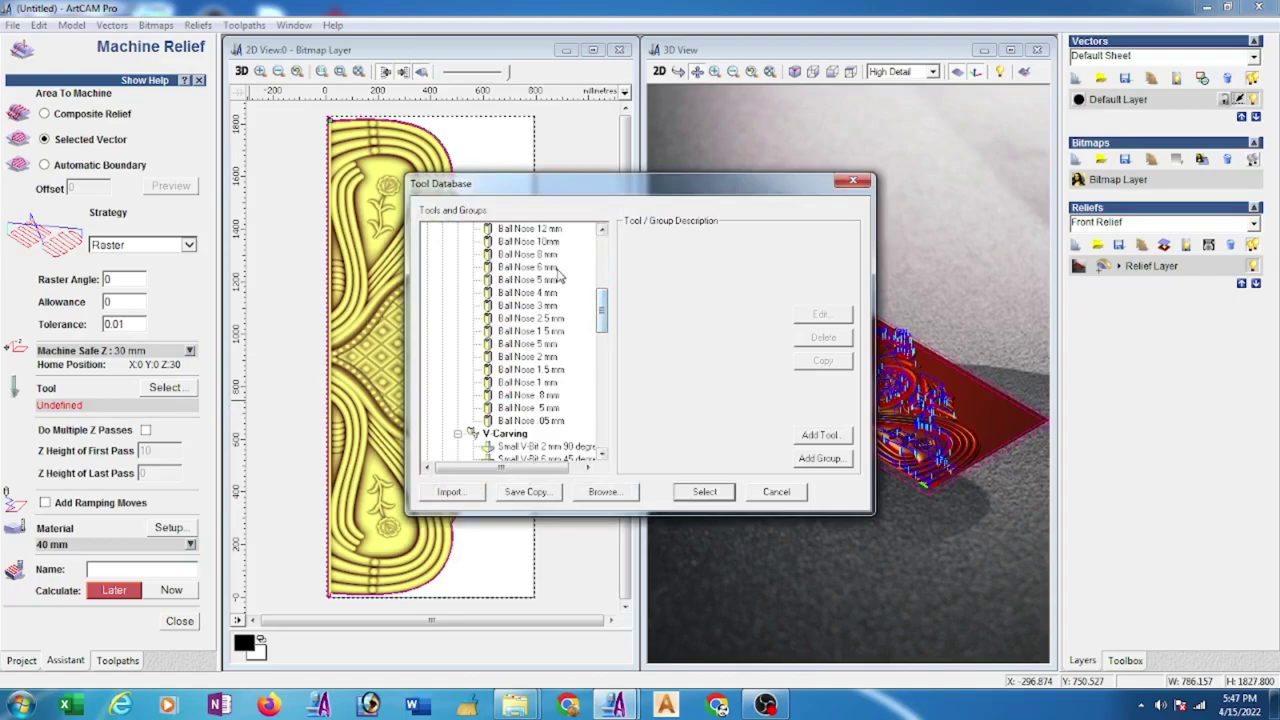
click(555, 268)
click(822, 316)
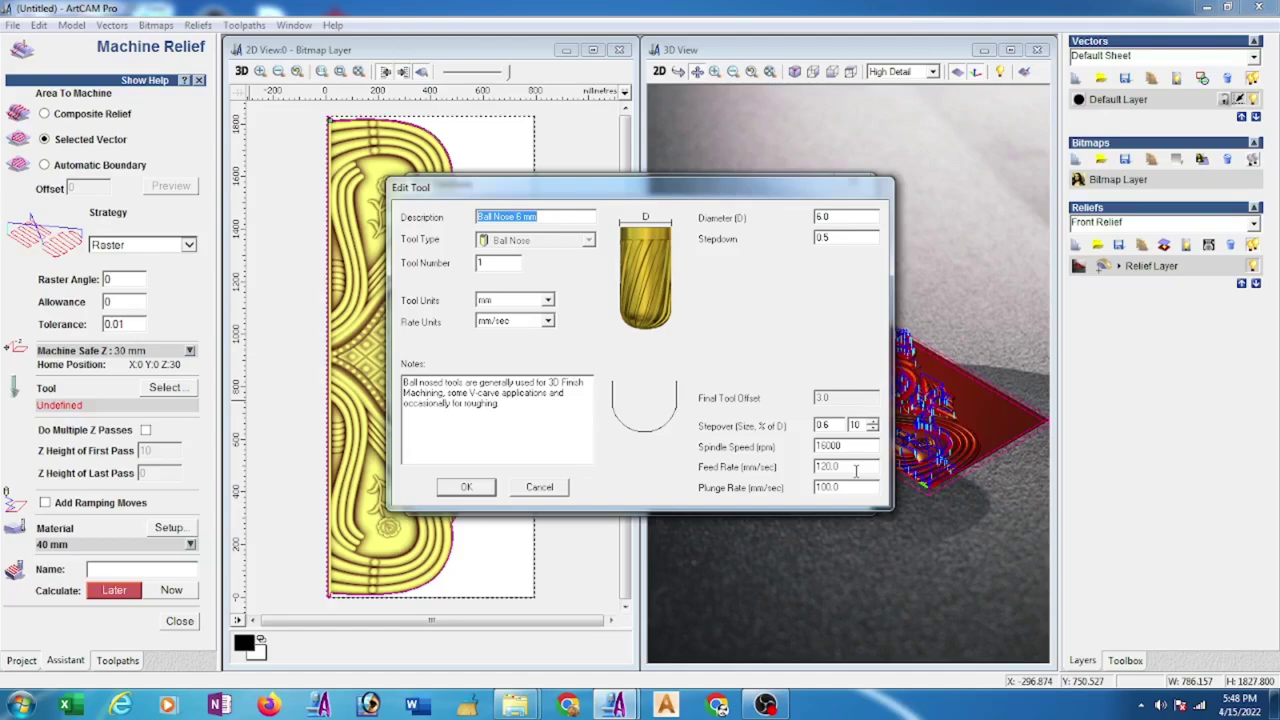
click(466, 487)
click(706, 493)
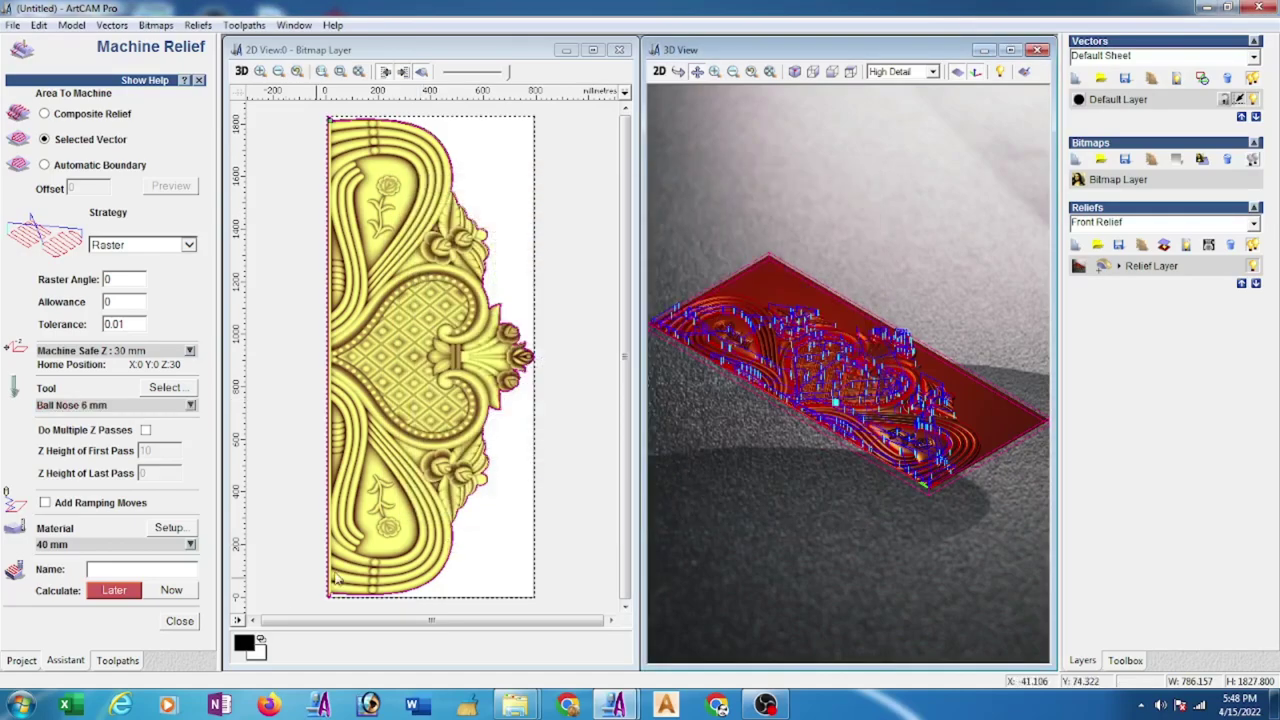
click(174, 591)
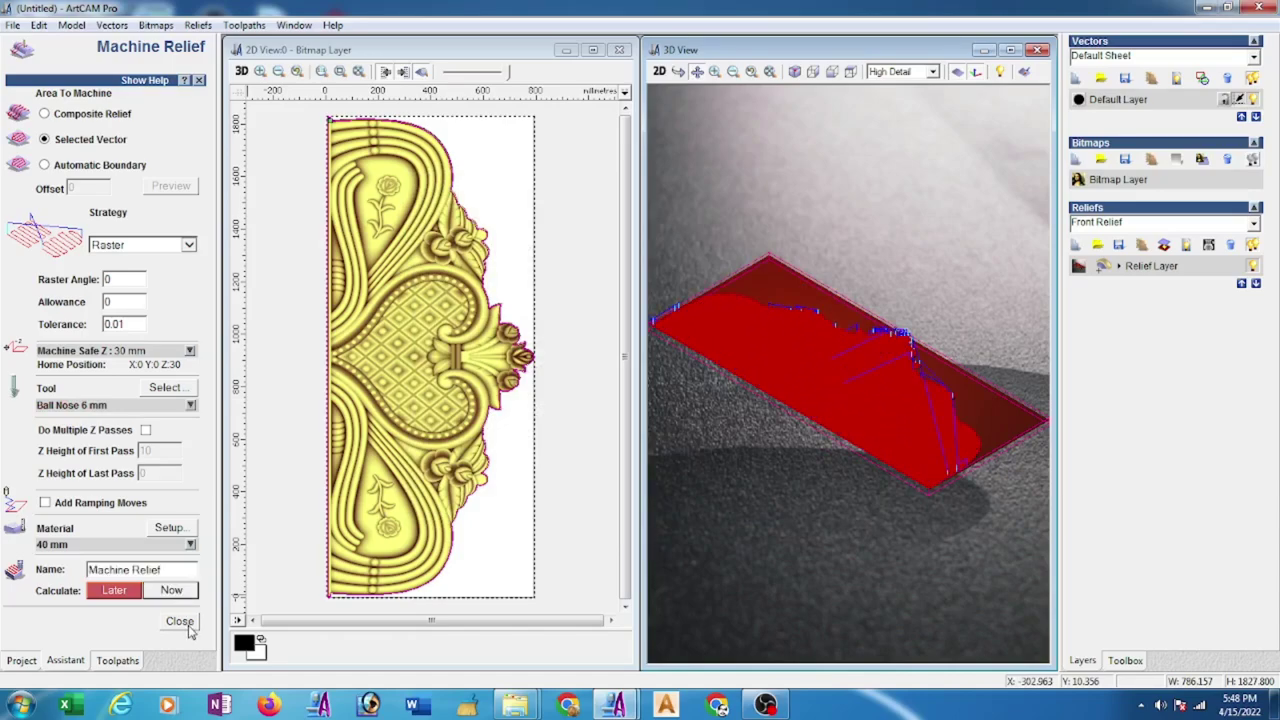
click(186, 624)
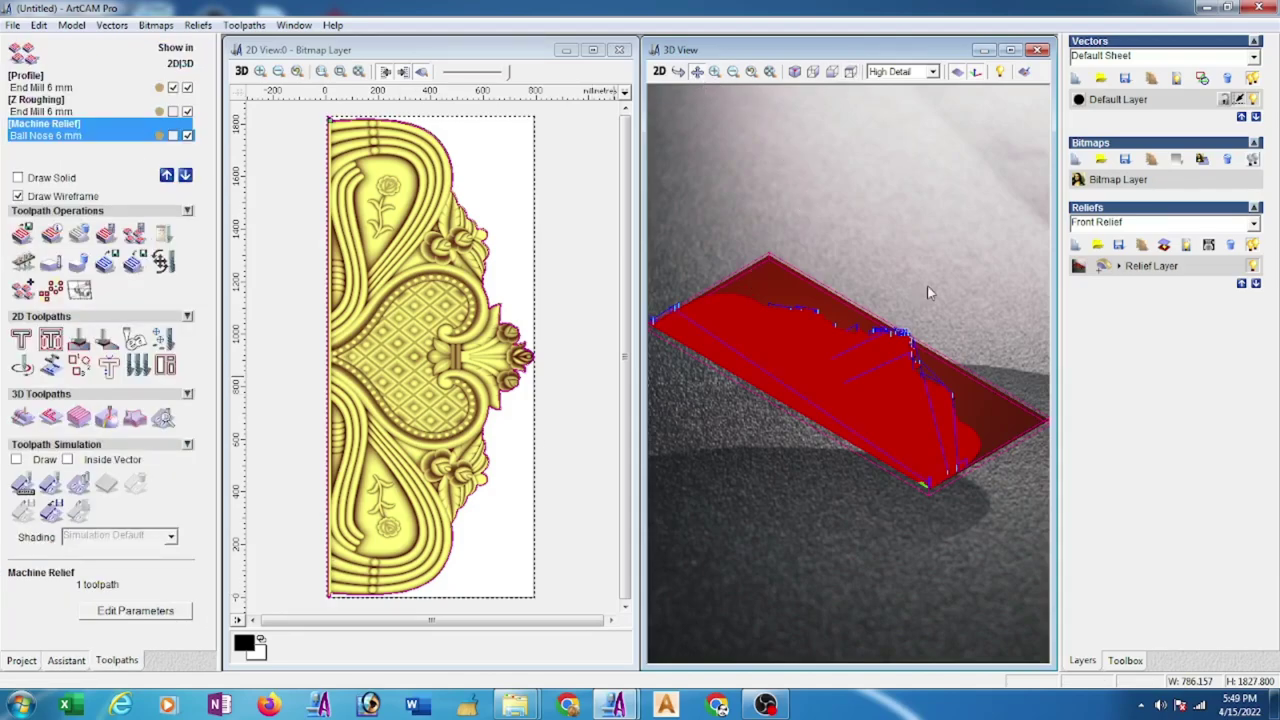
Step: In top view, simulate the Profile toolpath on a 40 mm block
key(5)
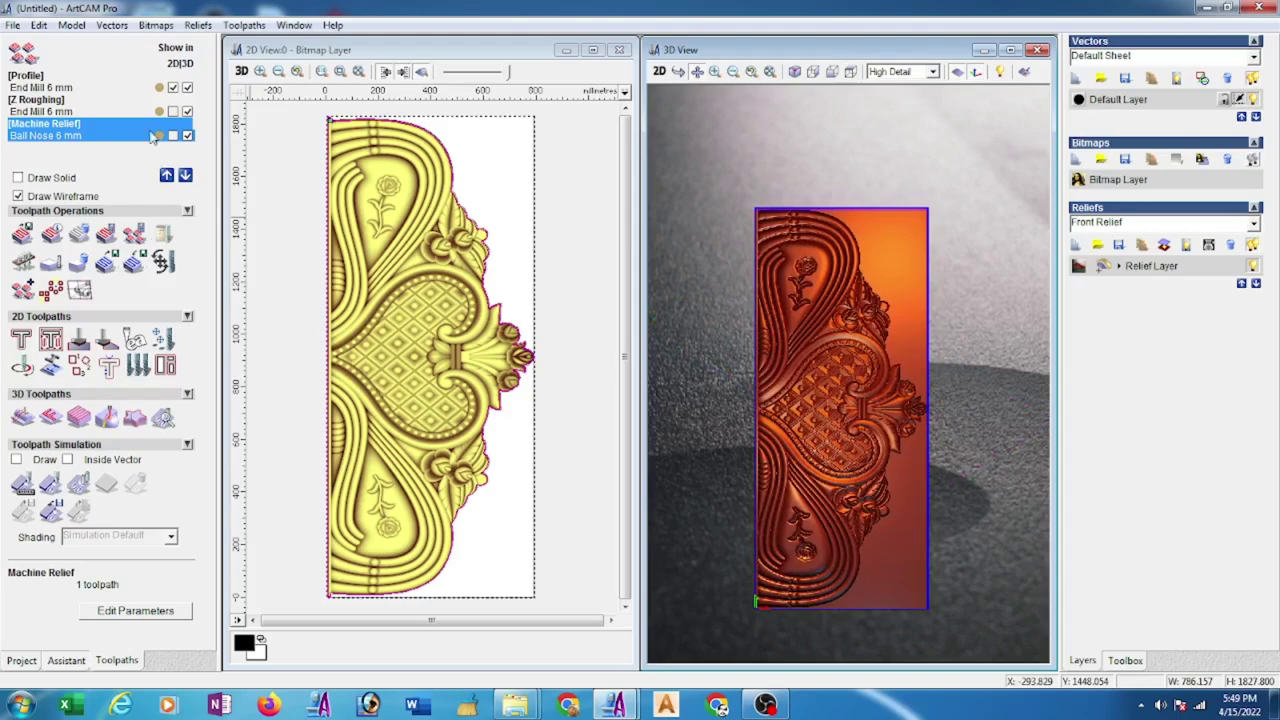
click(40, 88)
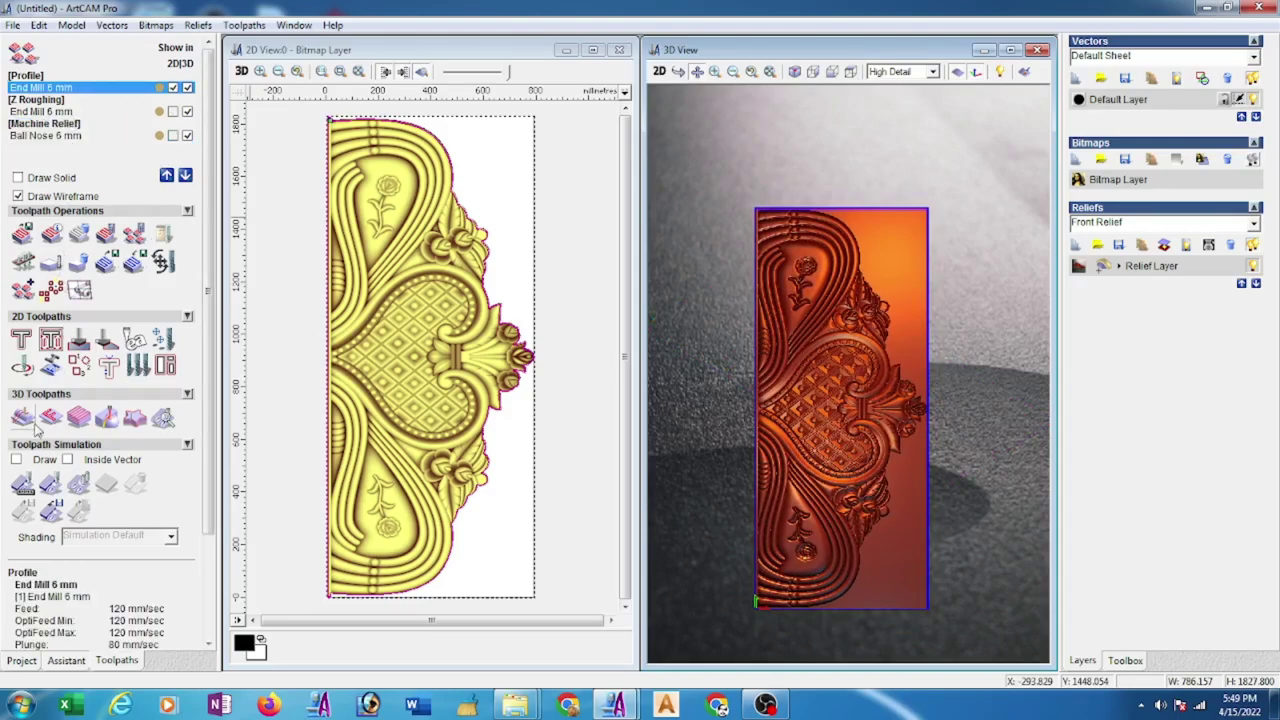
click(50, 484)
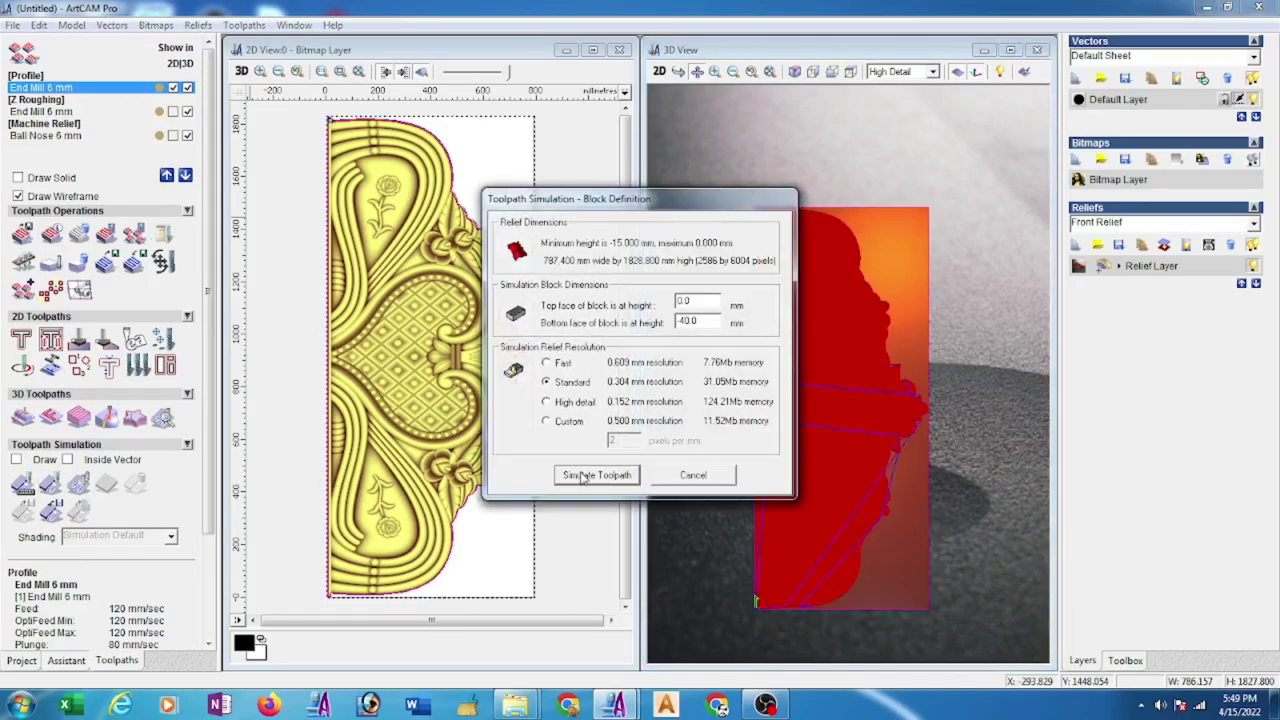
click(584, 476)
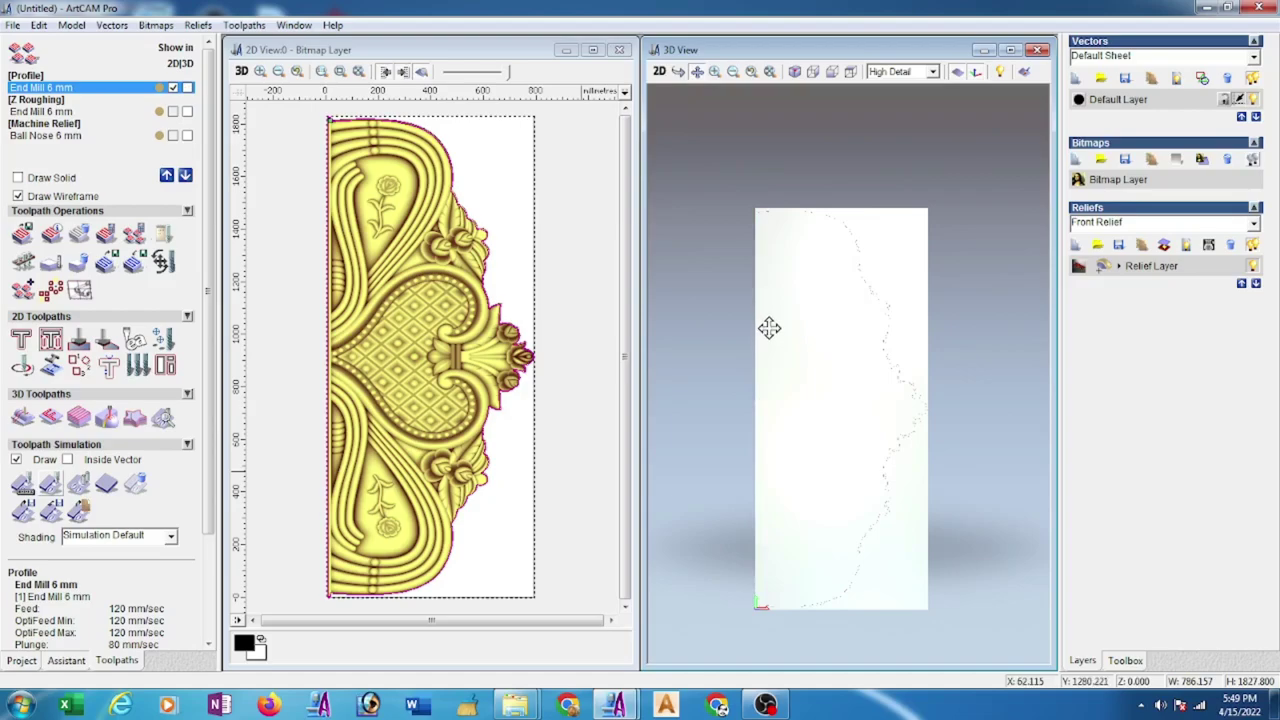
Step: Simulate the Z Roughing toolpath on top of the profile outline
click(65, 112)
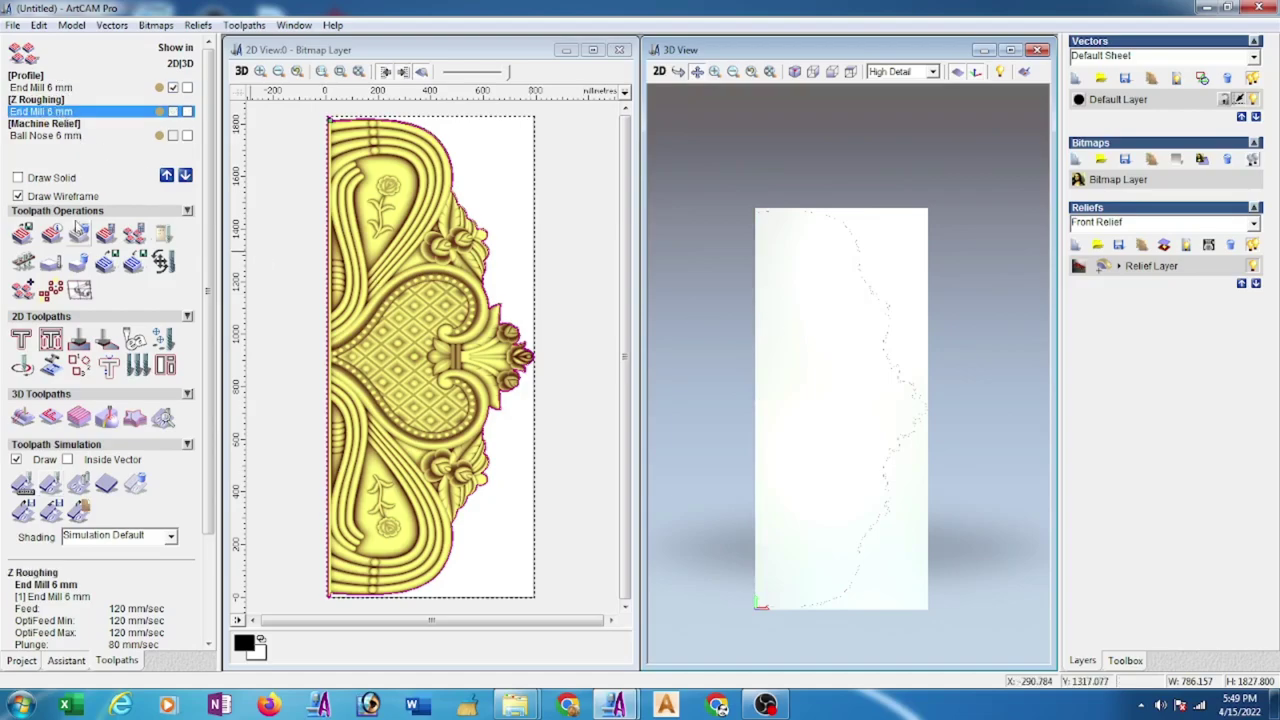
click(52, 485)
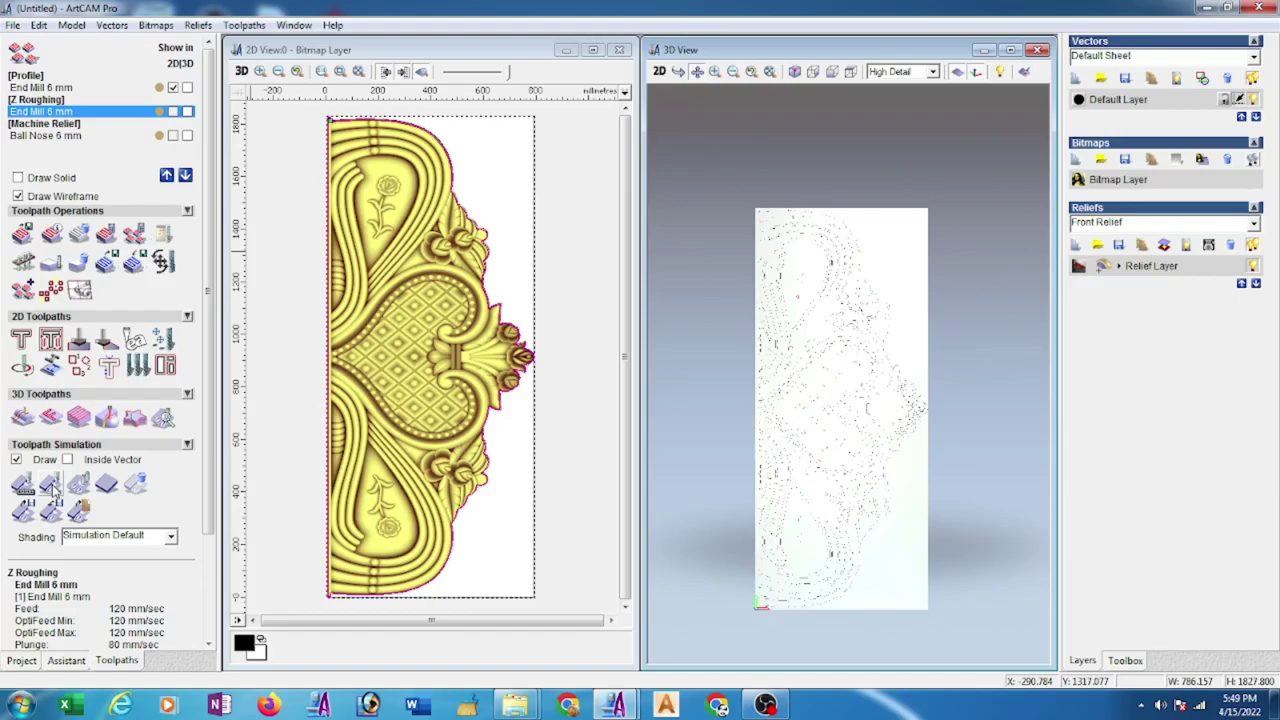
click(52, 137)
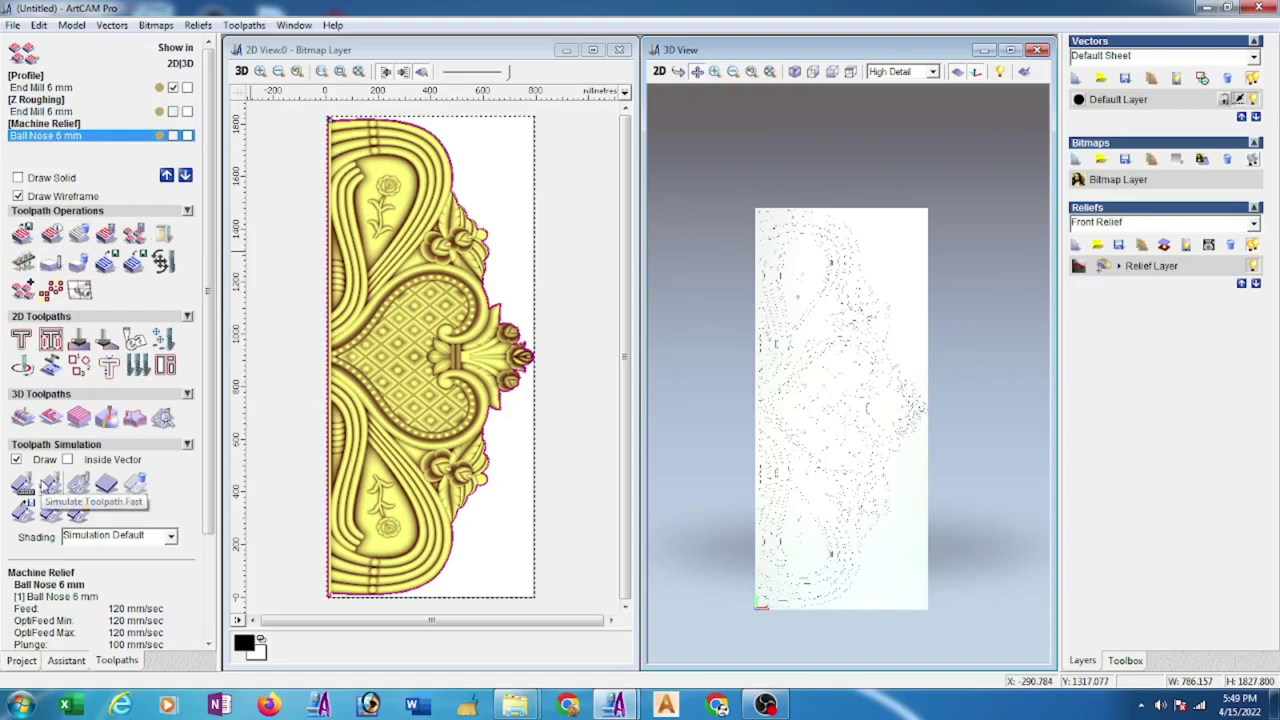
Step: Run the Machine Relief ball-nose finishing simulation on the block
click(44, 484)
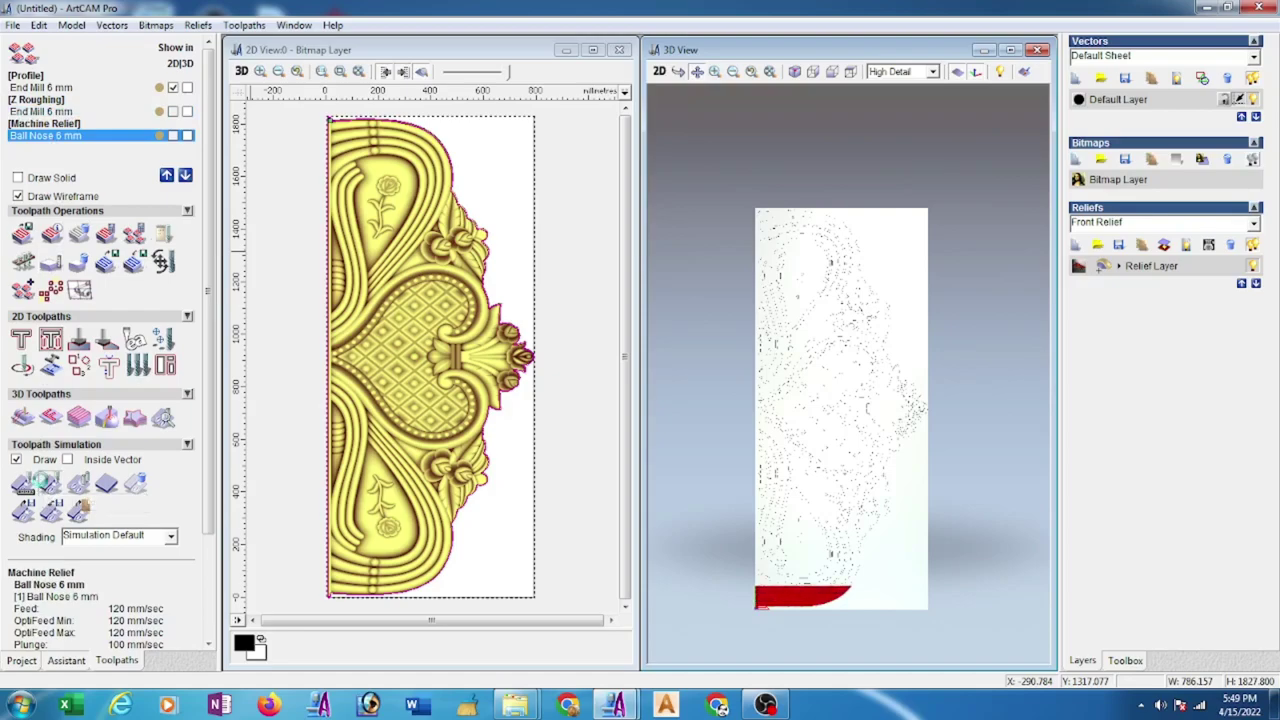